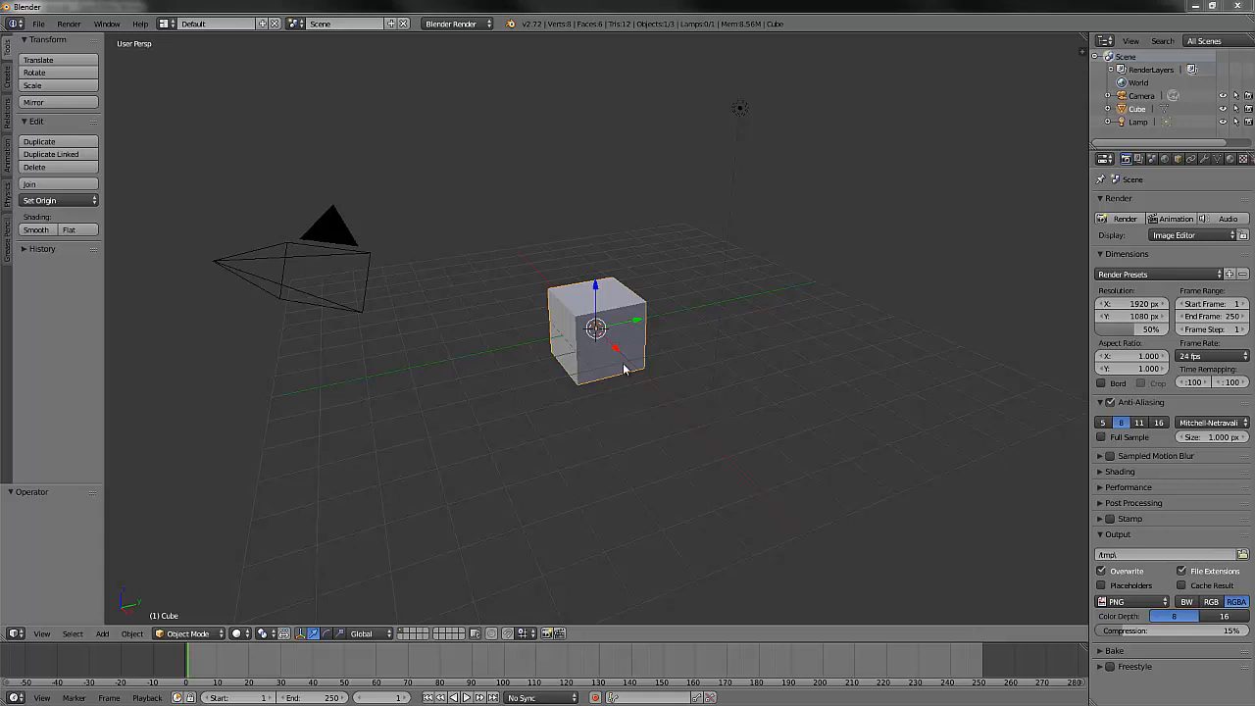
Step: Delete the default cube and add a 32-vertex mesh circle at the origin in front orthographic view
key("x")
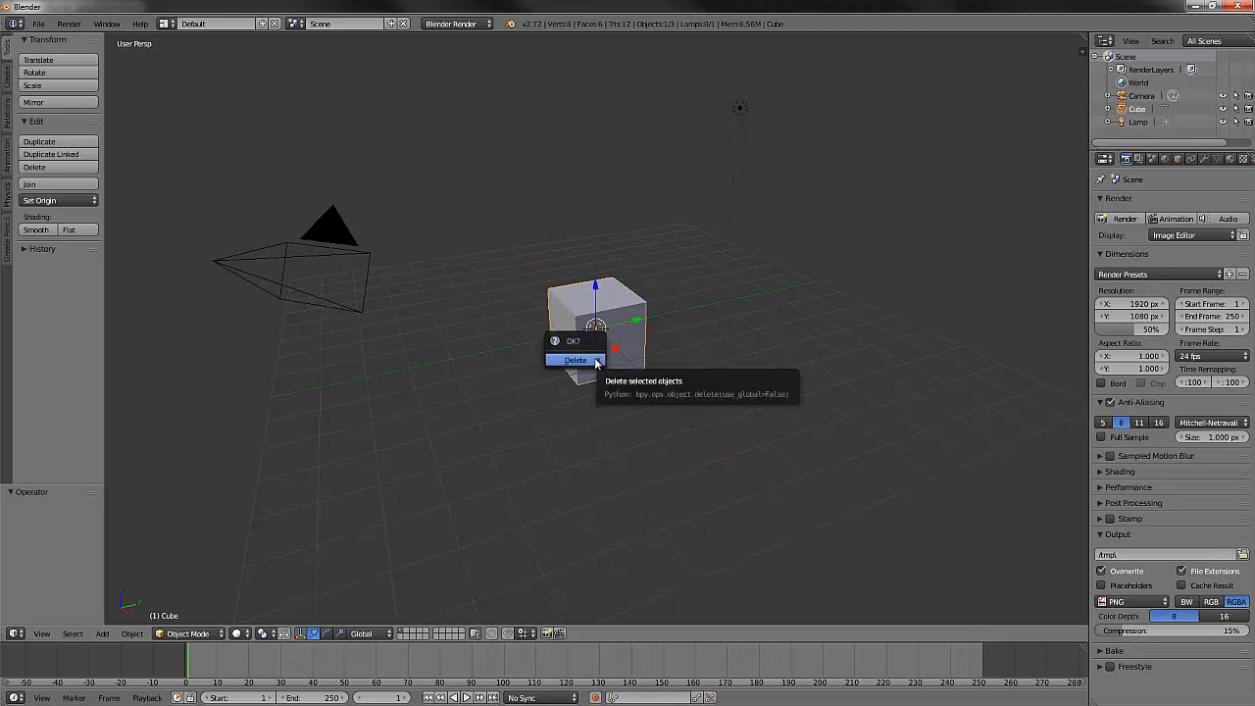
left_click(575, 360)
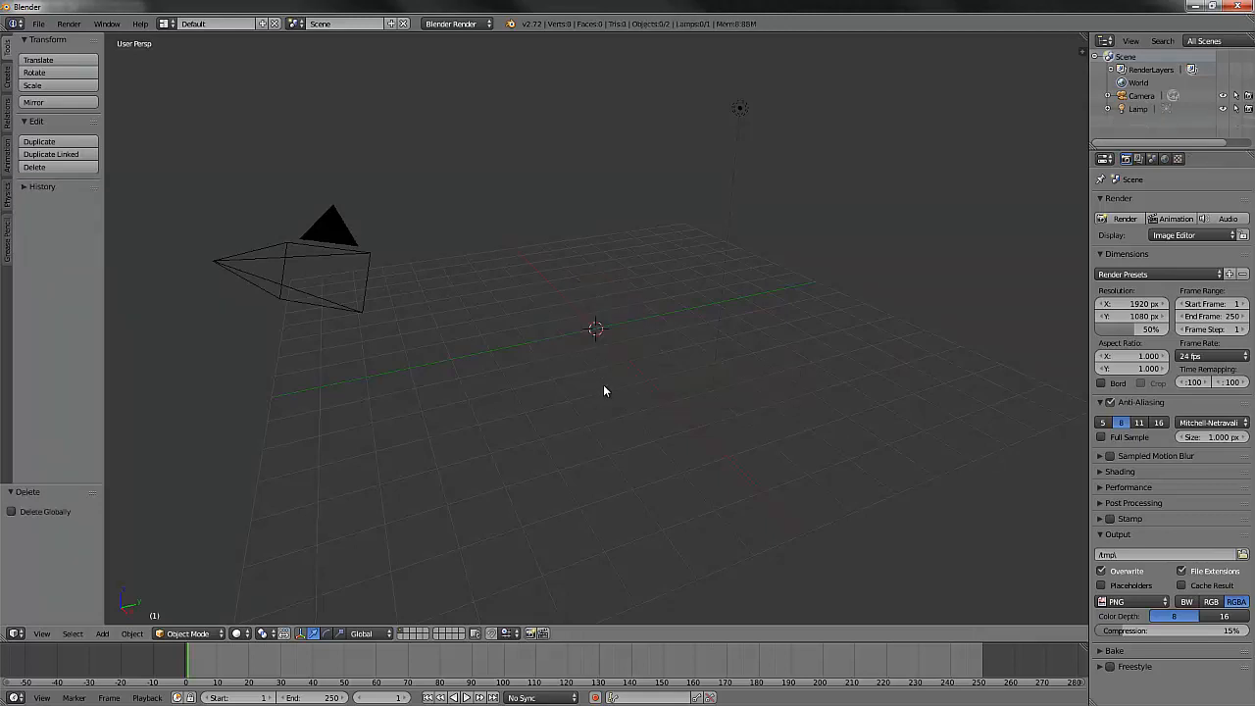
key("KP_1")
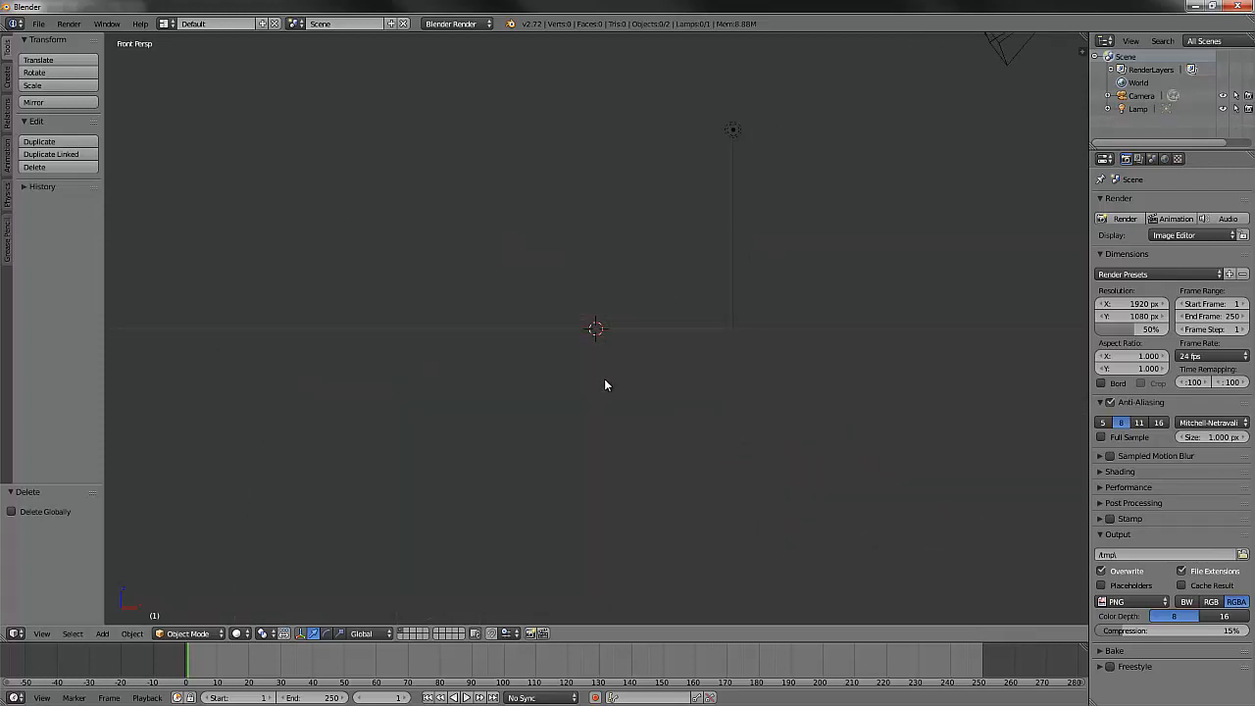
key("KP_5")
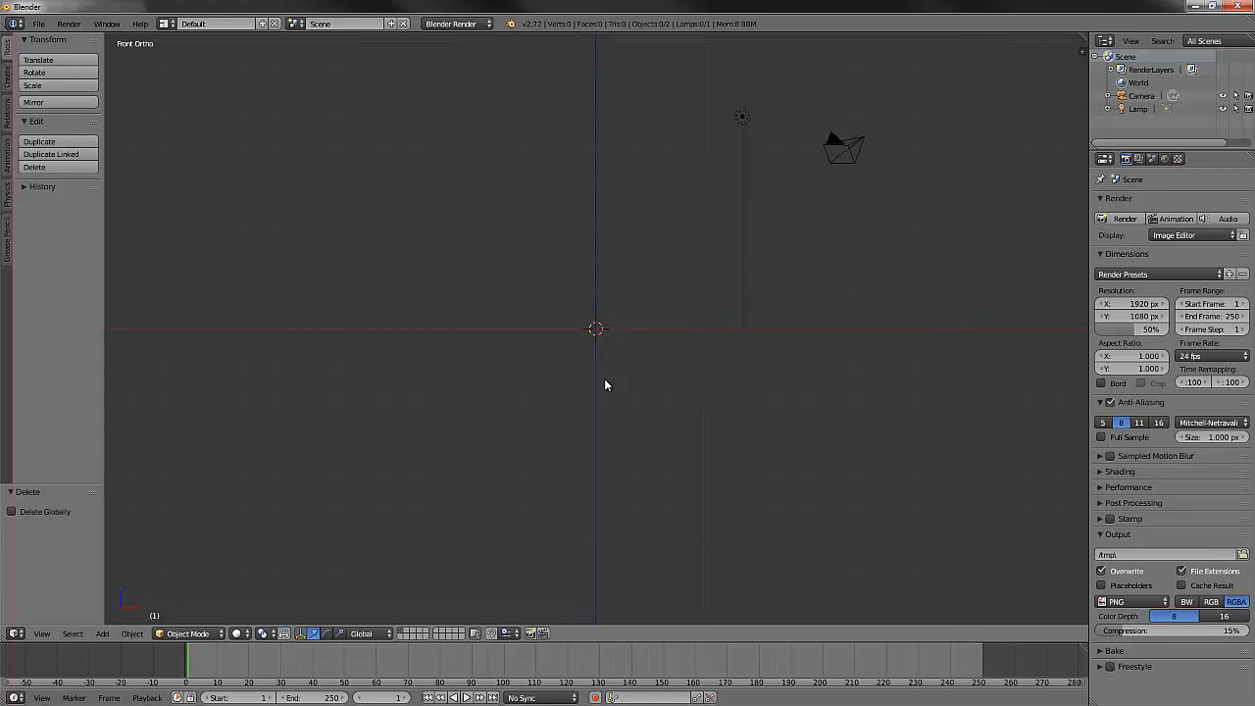
key("shift+a")
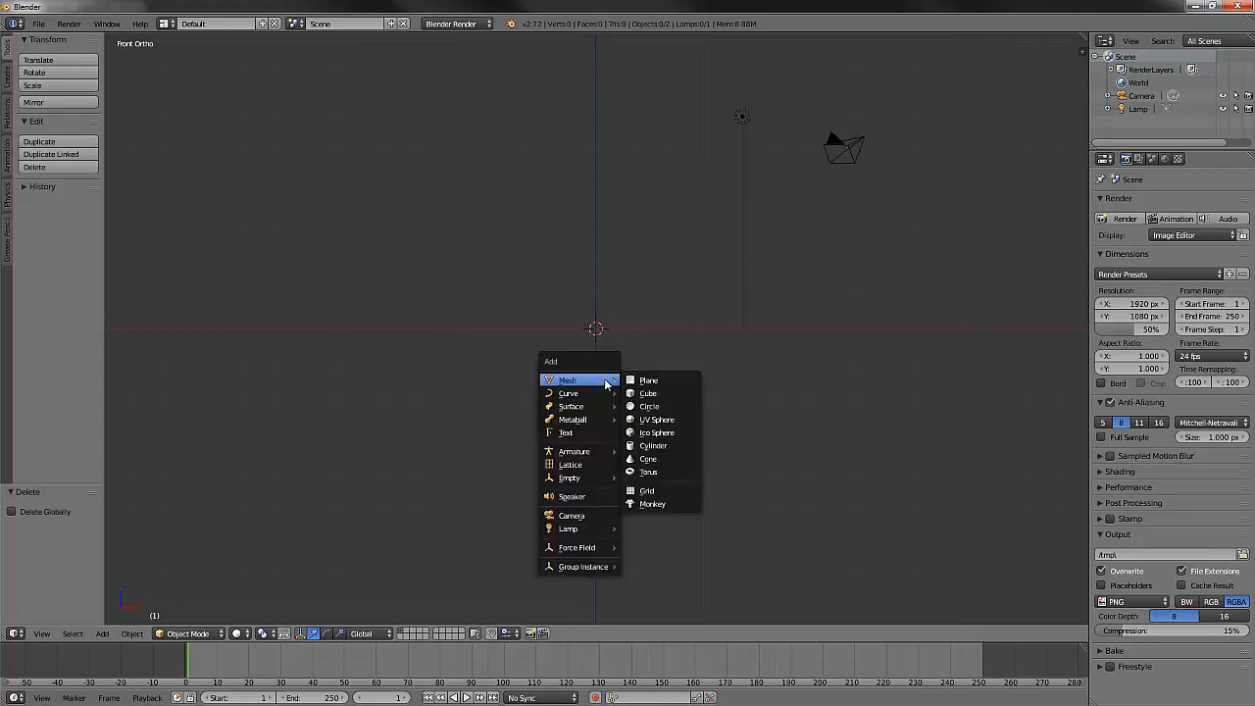
left_click(649, 407)
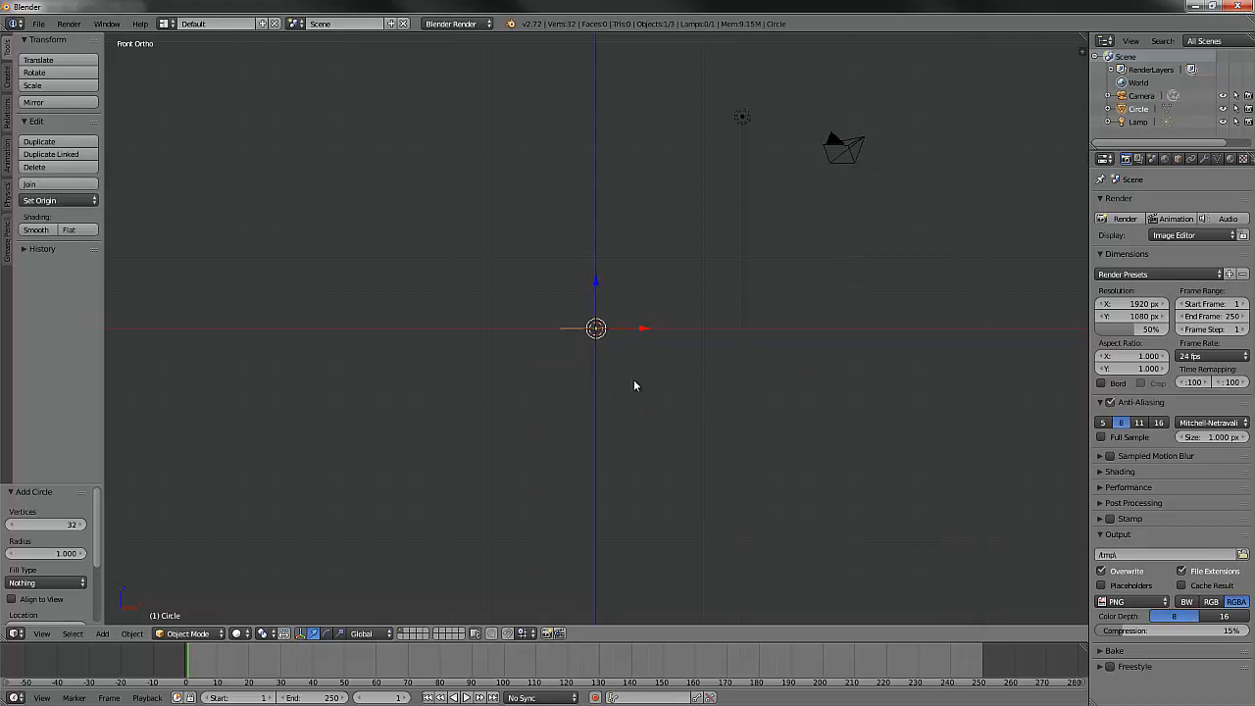
Step: Rotate the circle 90° about the X axis and move it about -3.99 units along X
key("r")
key("x")
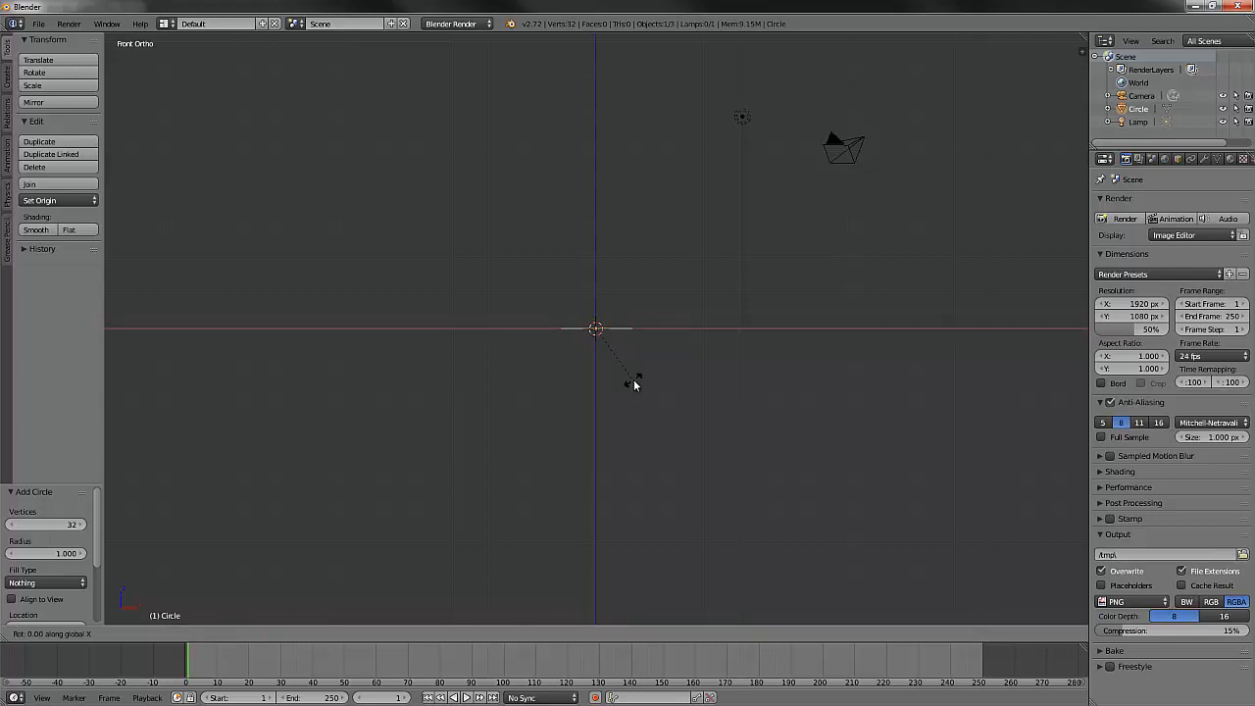
type("90")
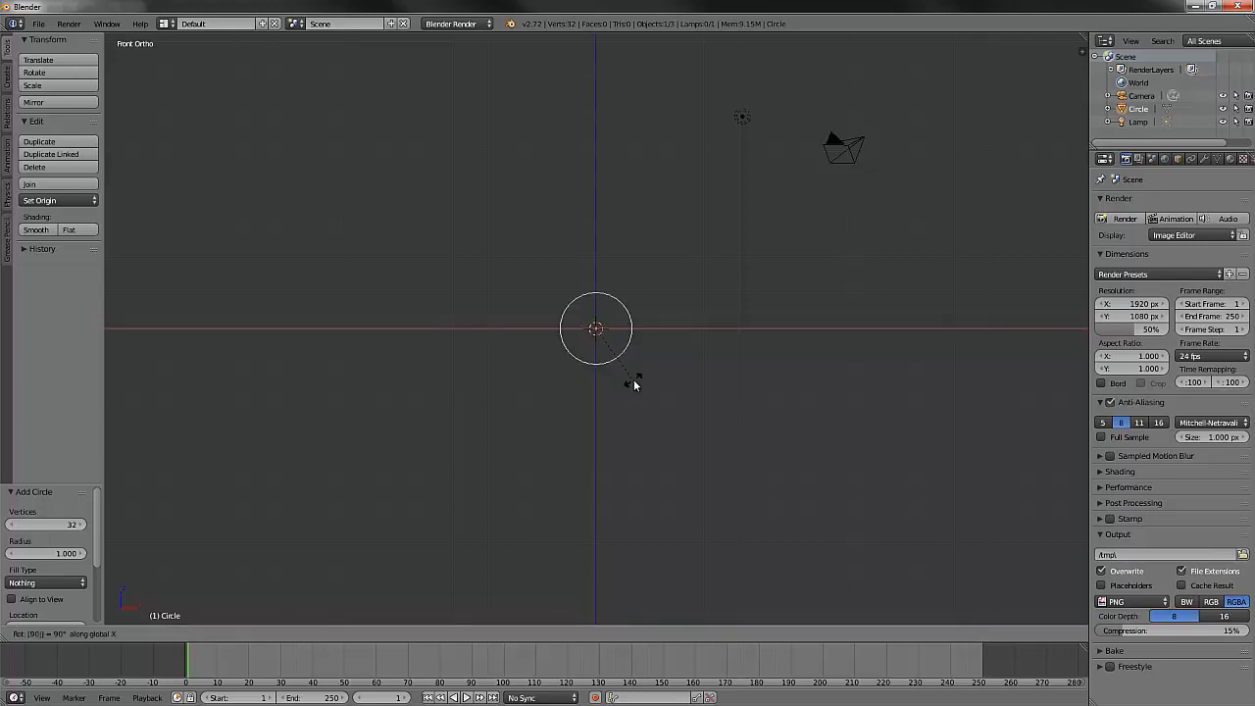
key("Return")
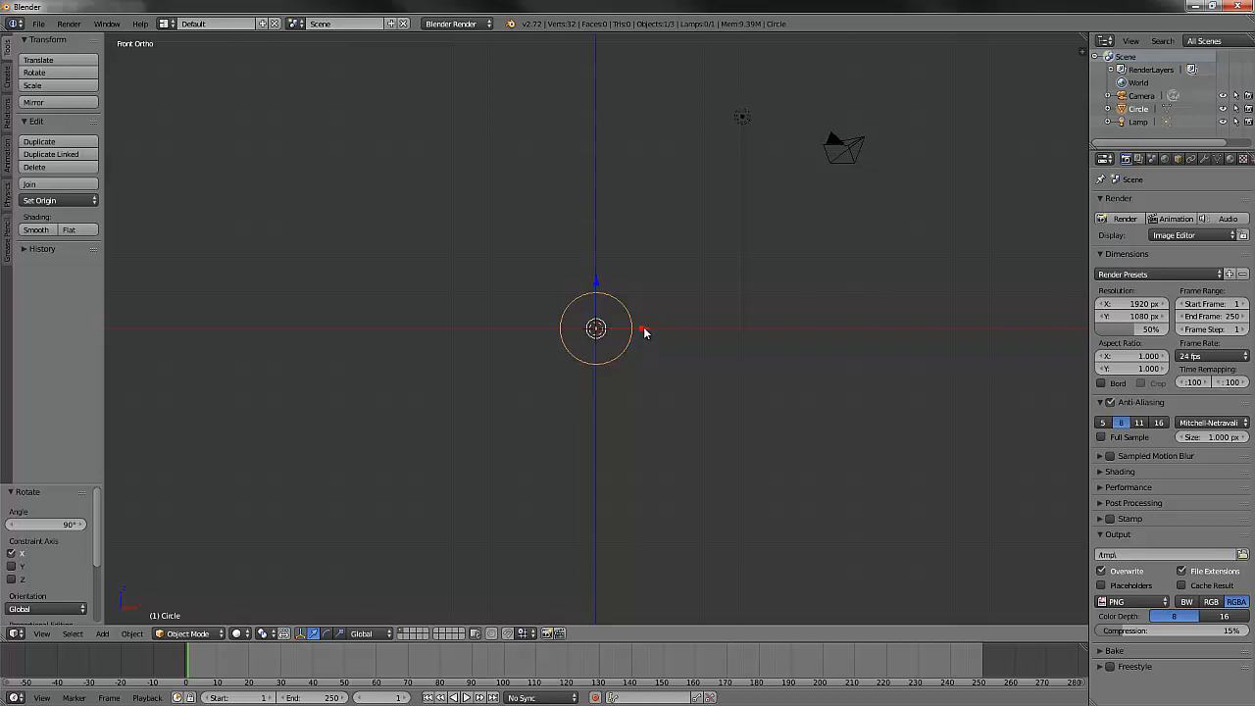
left_click_drag(644, 334, 501, 337)
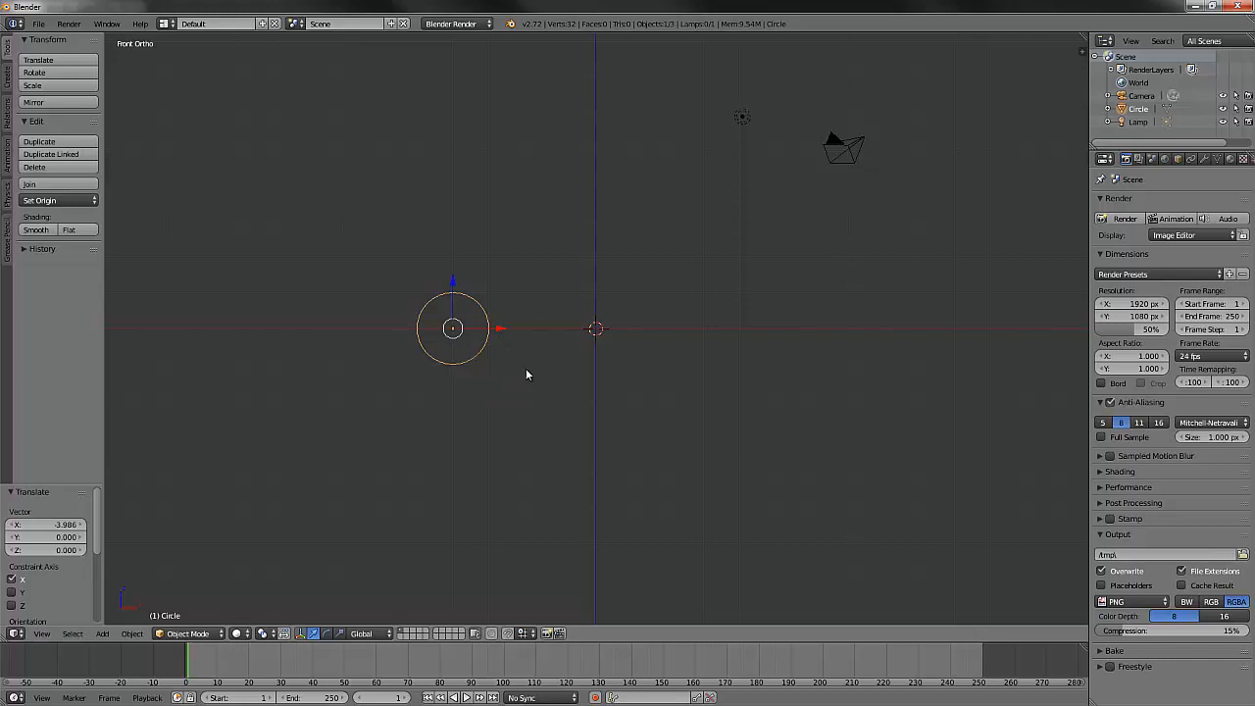
Step: Enter Edit Mode on the circle and use vertex selection
key("Tab")
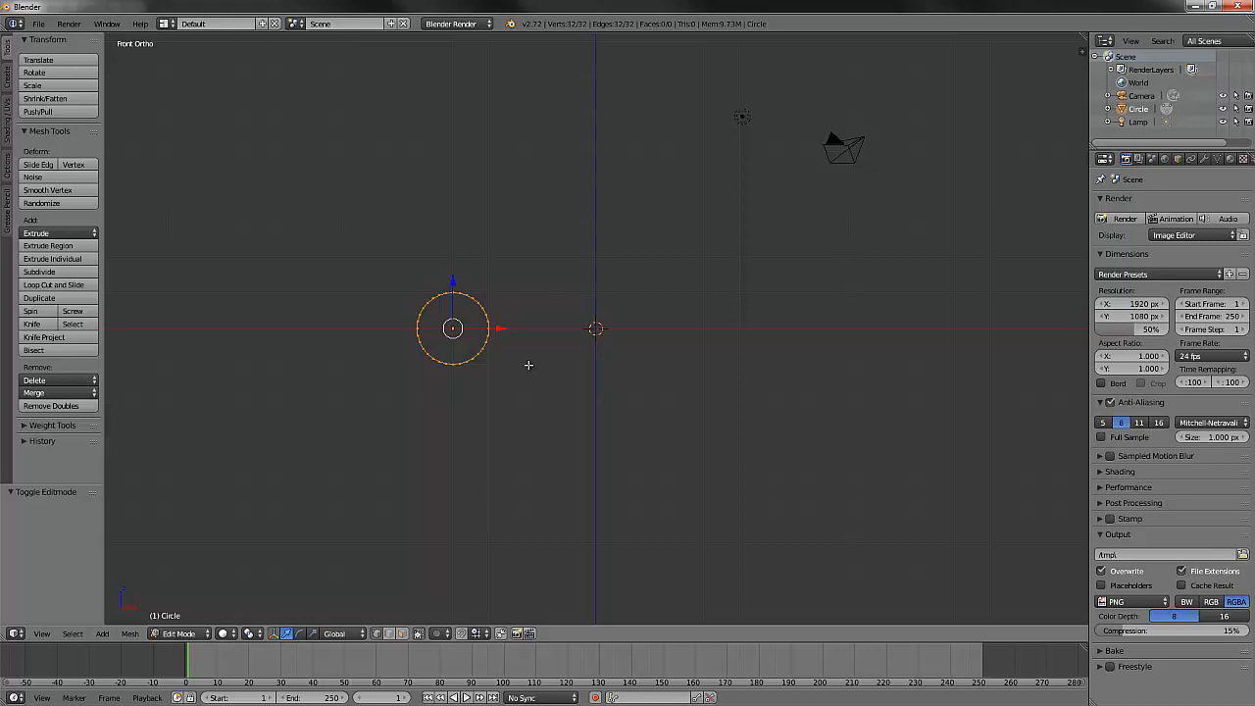
scroll(529, 365, "up", 2)
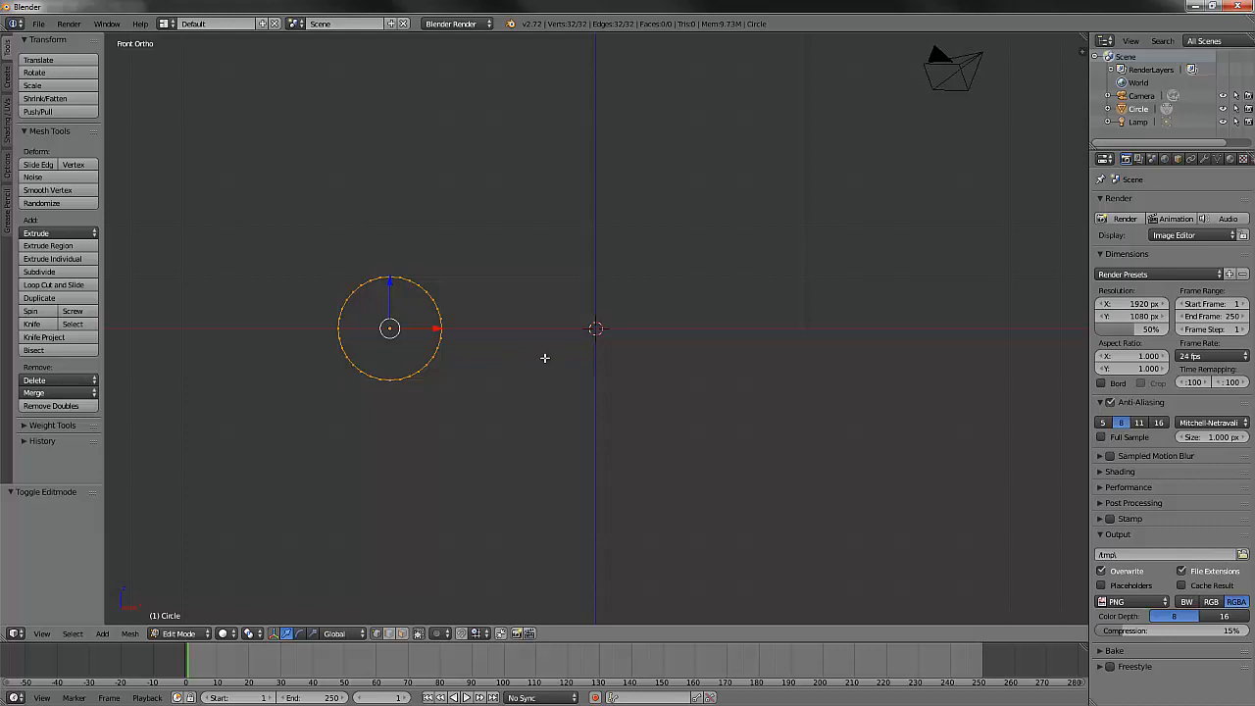
key("ctrl+Tab")
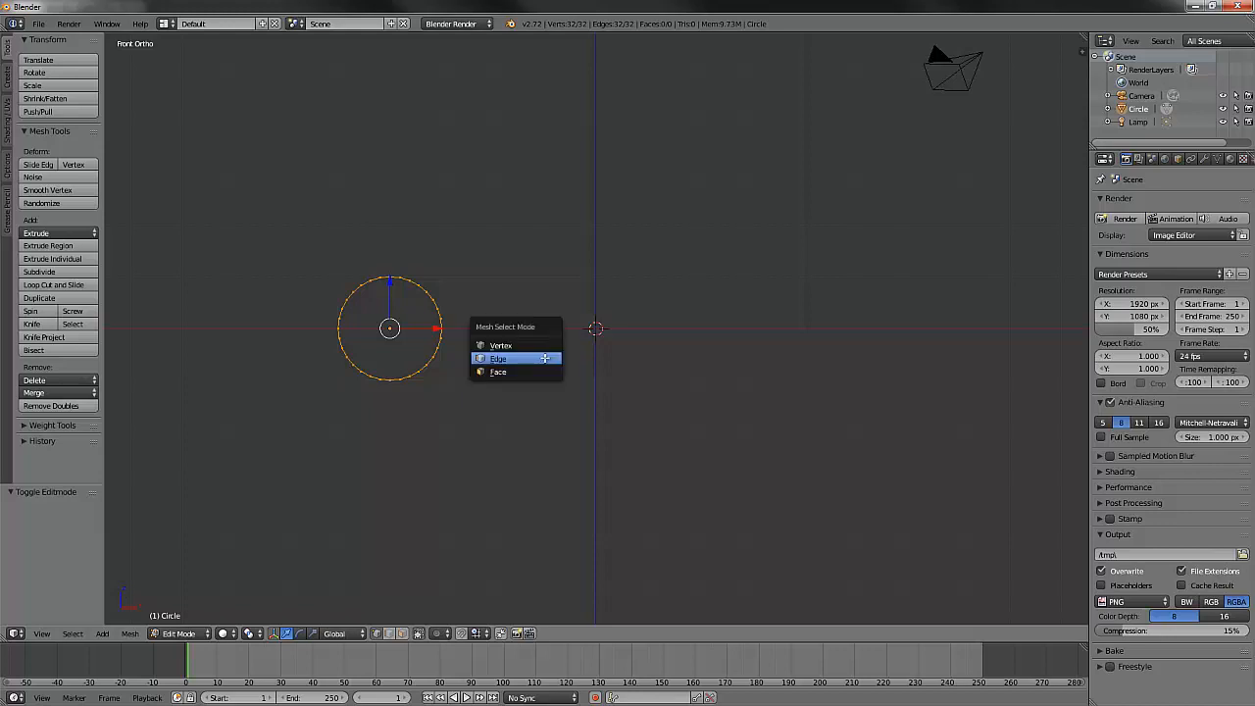
left_click(526, 345)
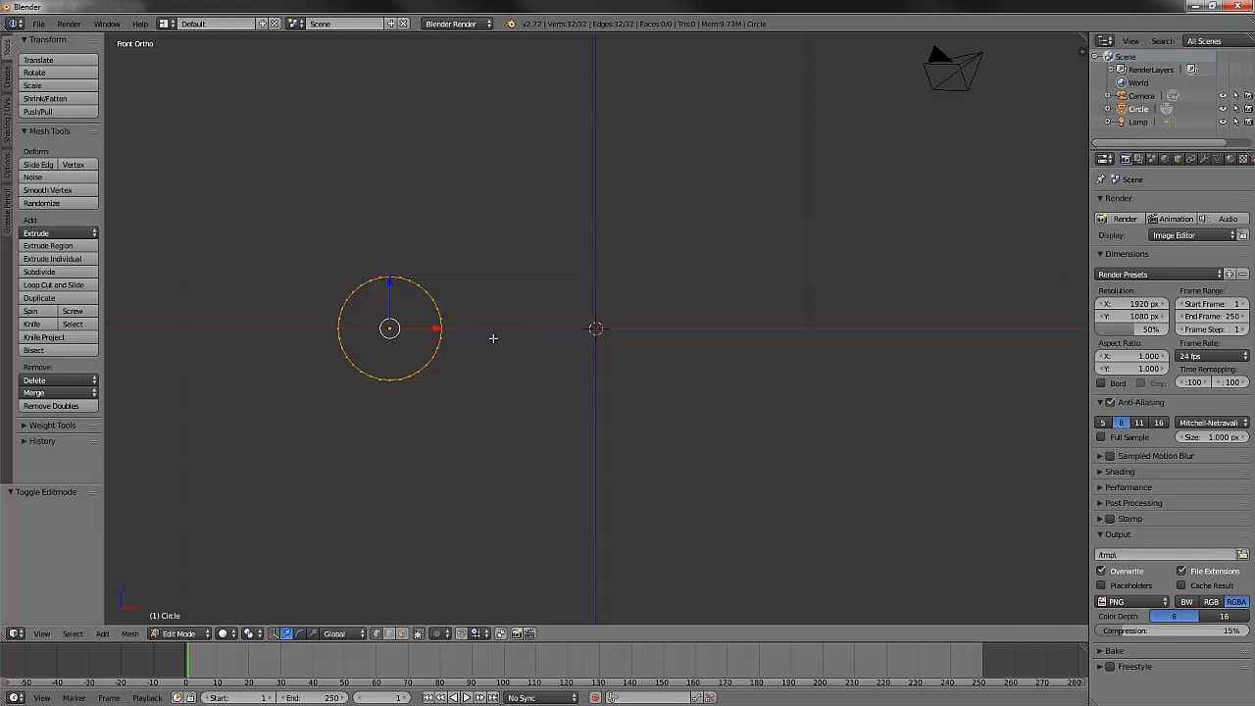
Step: Draw a separate vertical edge, about twice the circle's diameter long, midway between the circle's centre and the origin
right_click(493, 431, "ctrl")
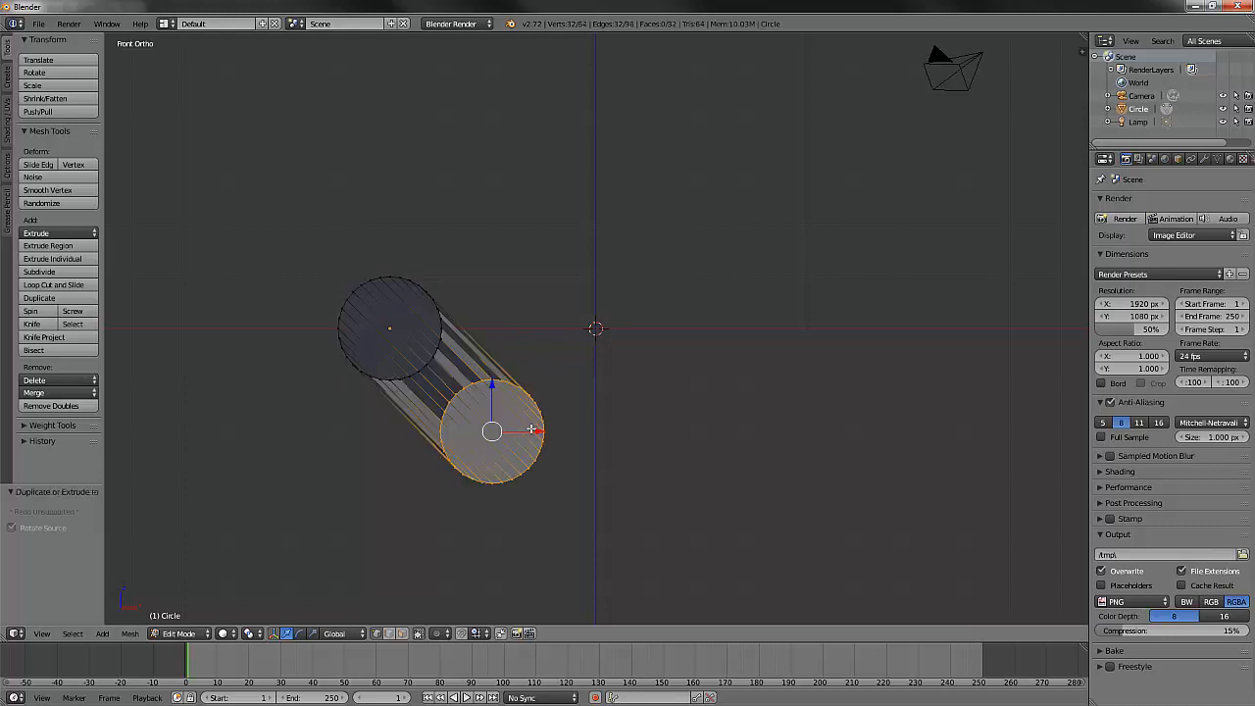
key("ctrl+z")
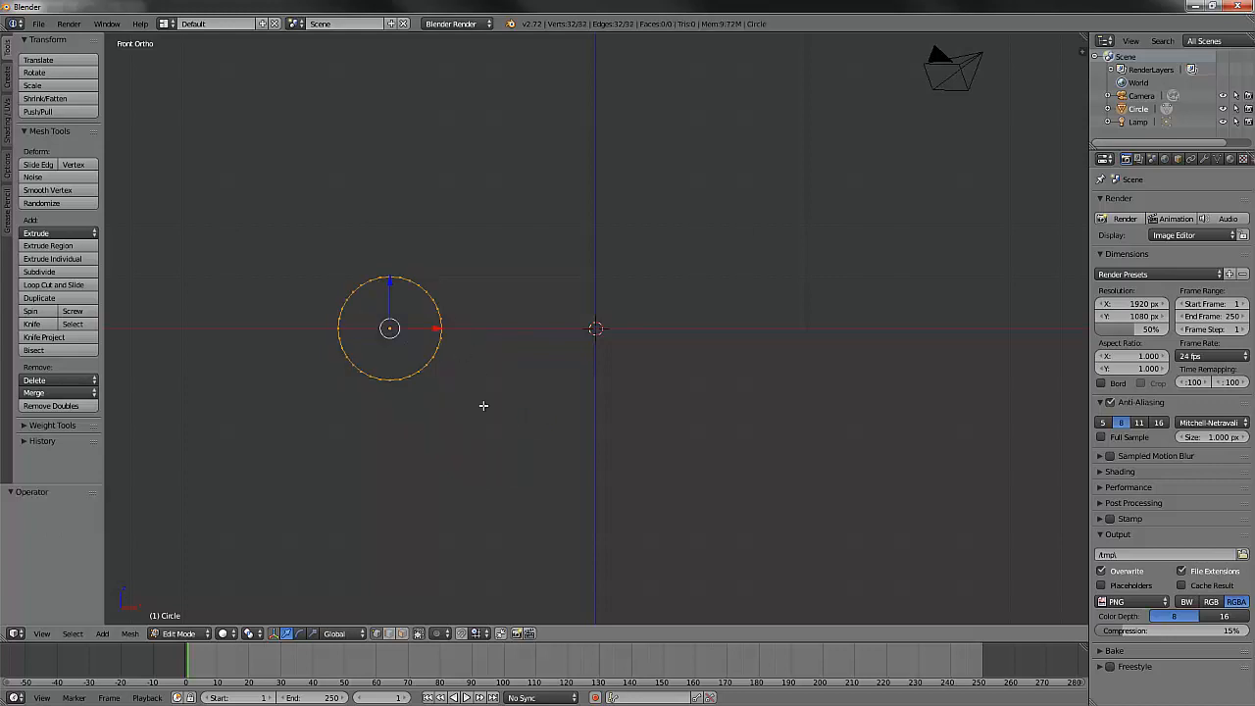
key("a")
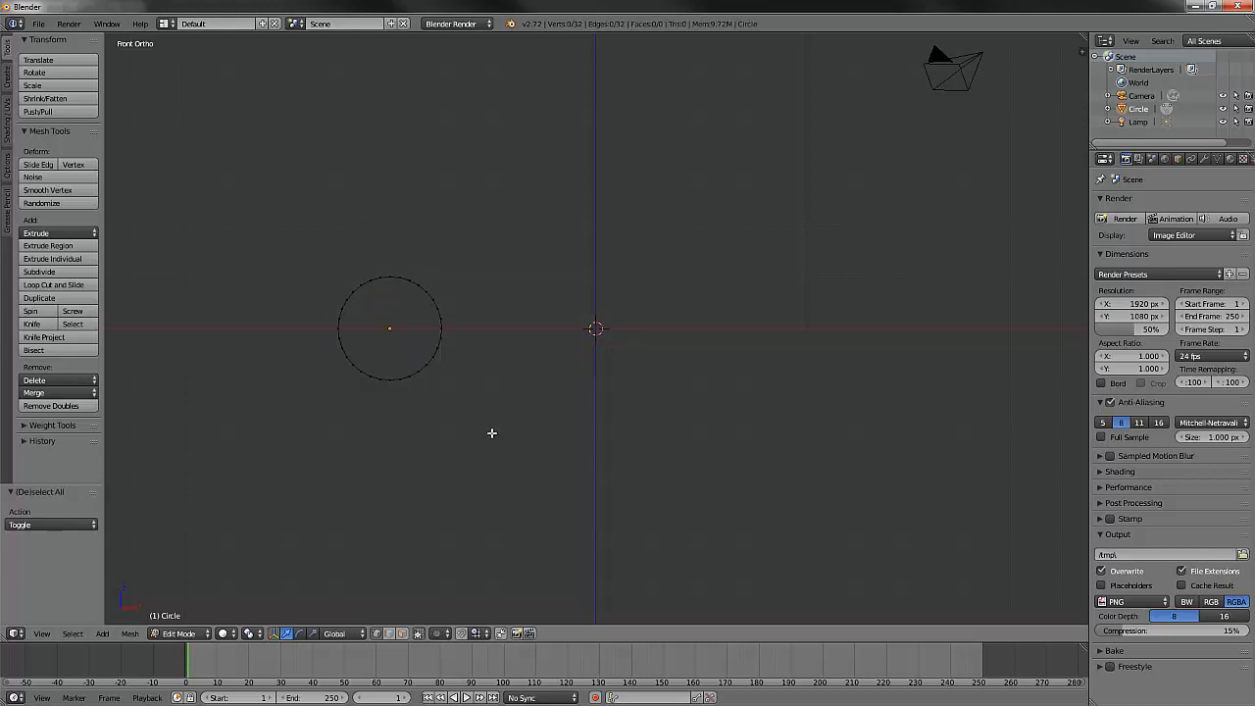
right_click(493, 433, "ctrl")
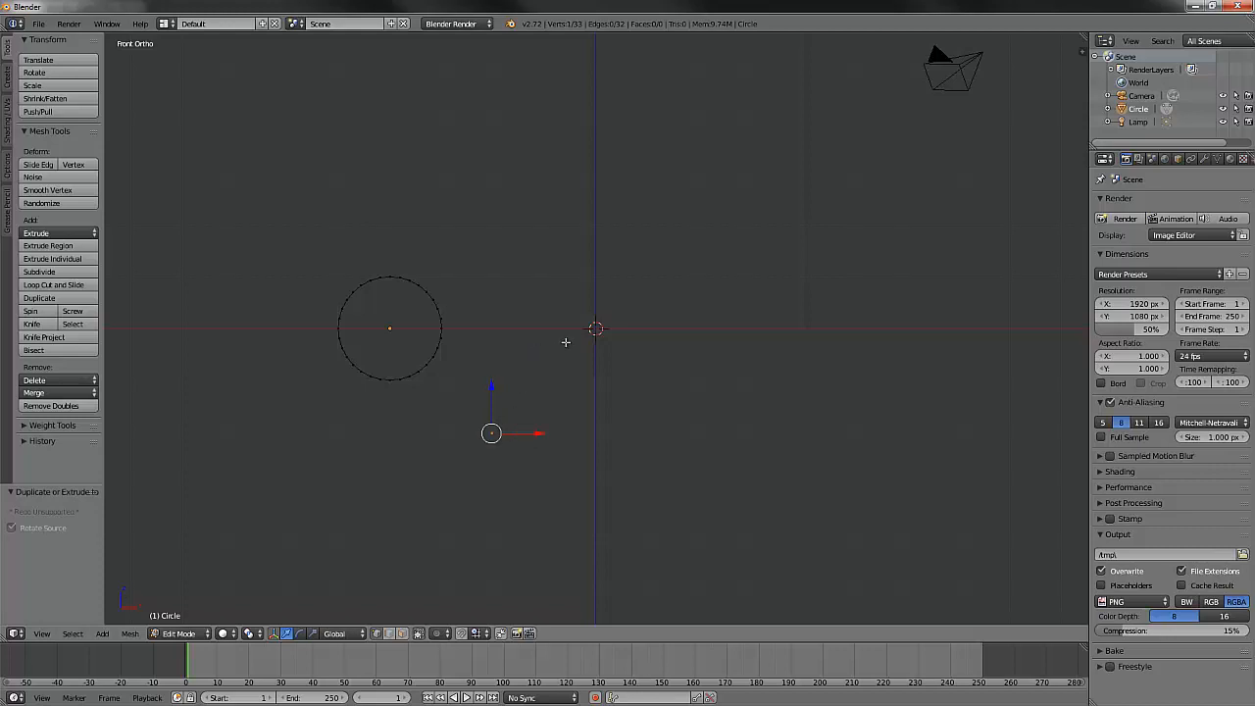
right_click(493, 226, "ctrl")
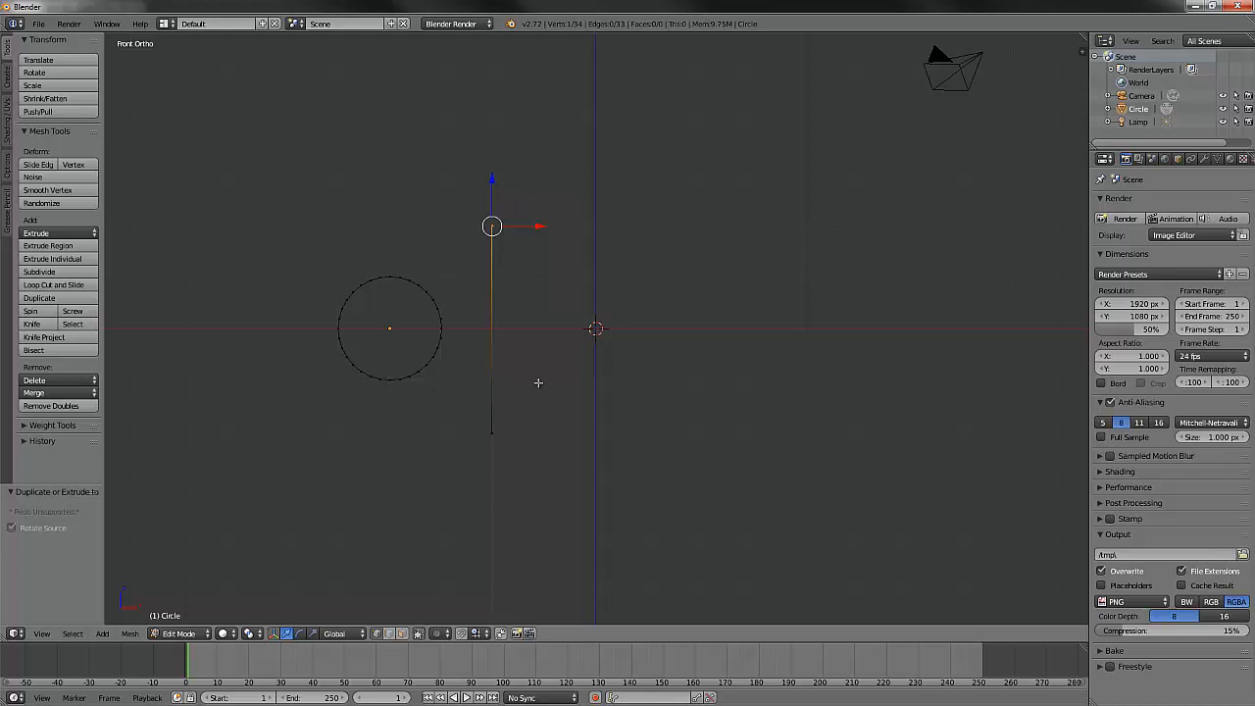
Step: Apply the Screw tool to the circle and the vertical edge together, with 36 steps
key("a")
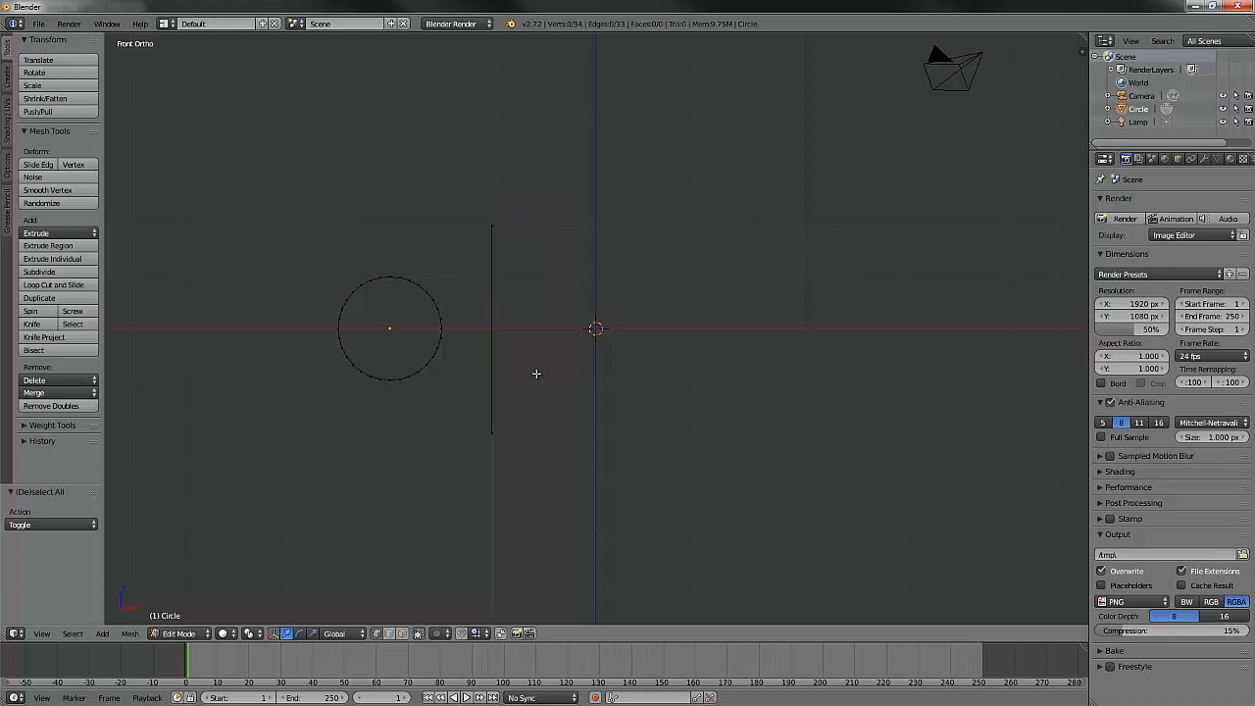
key("a")
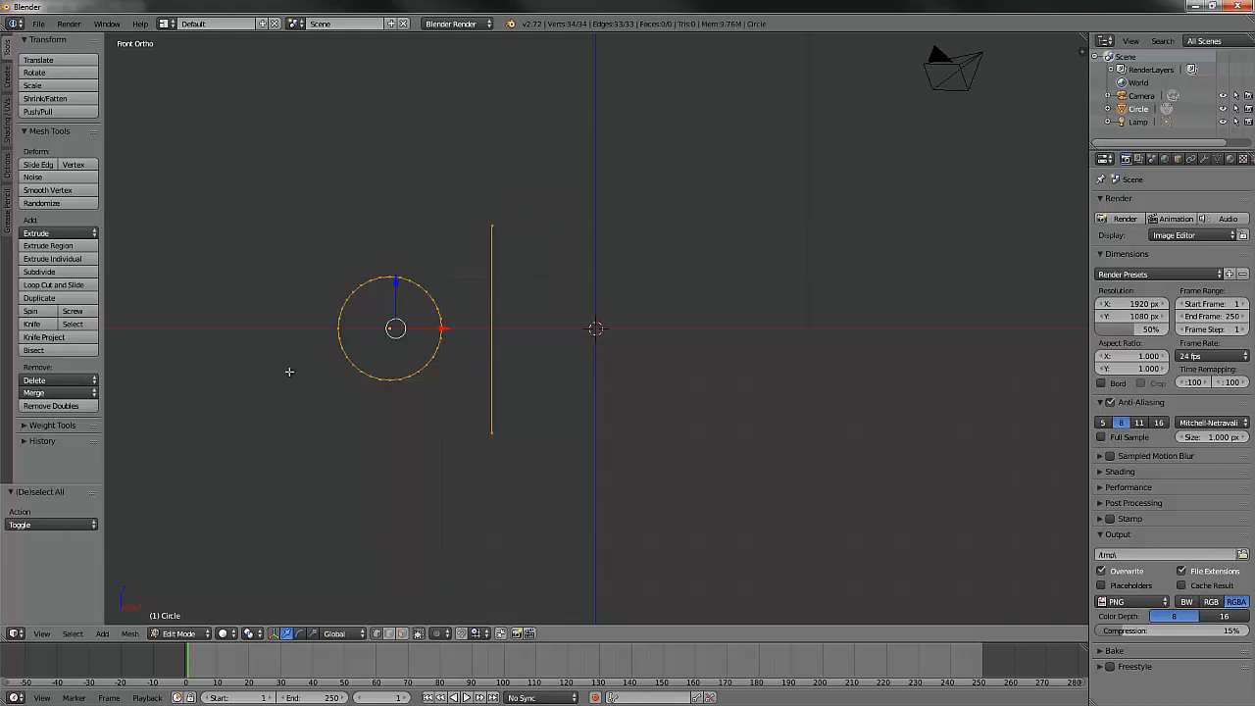
left_click(74, 314)
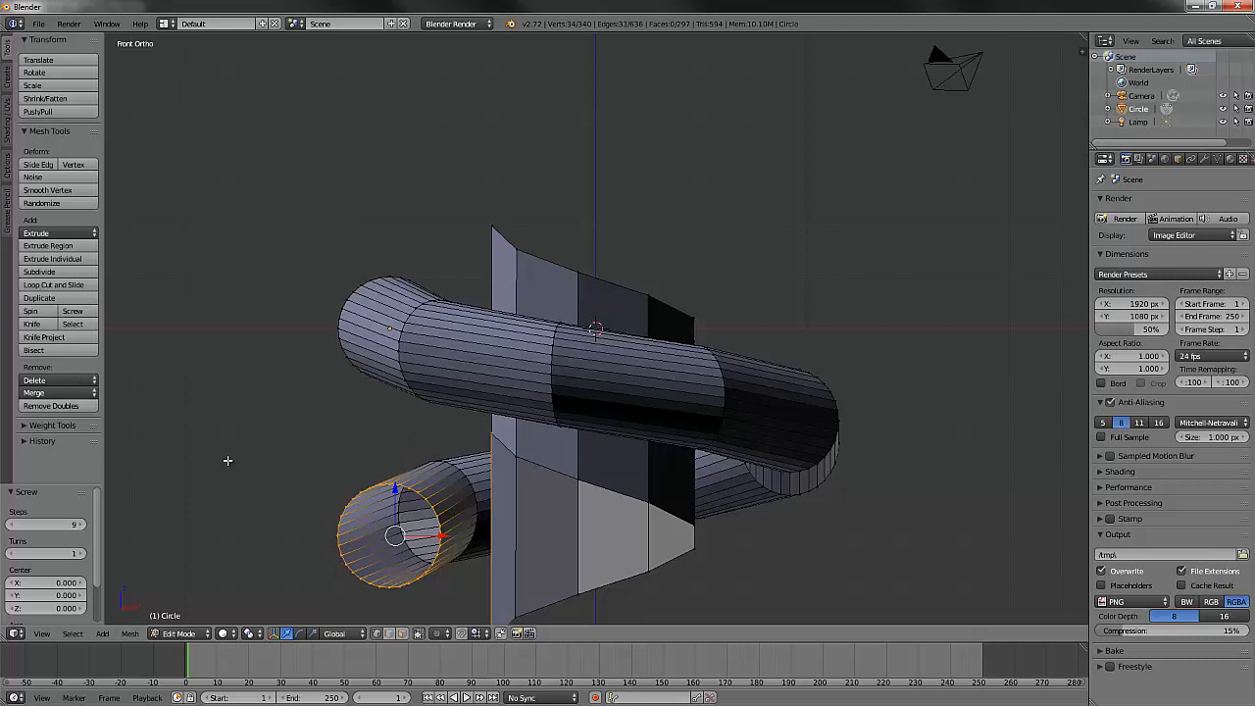
left_click(79, 524)
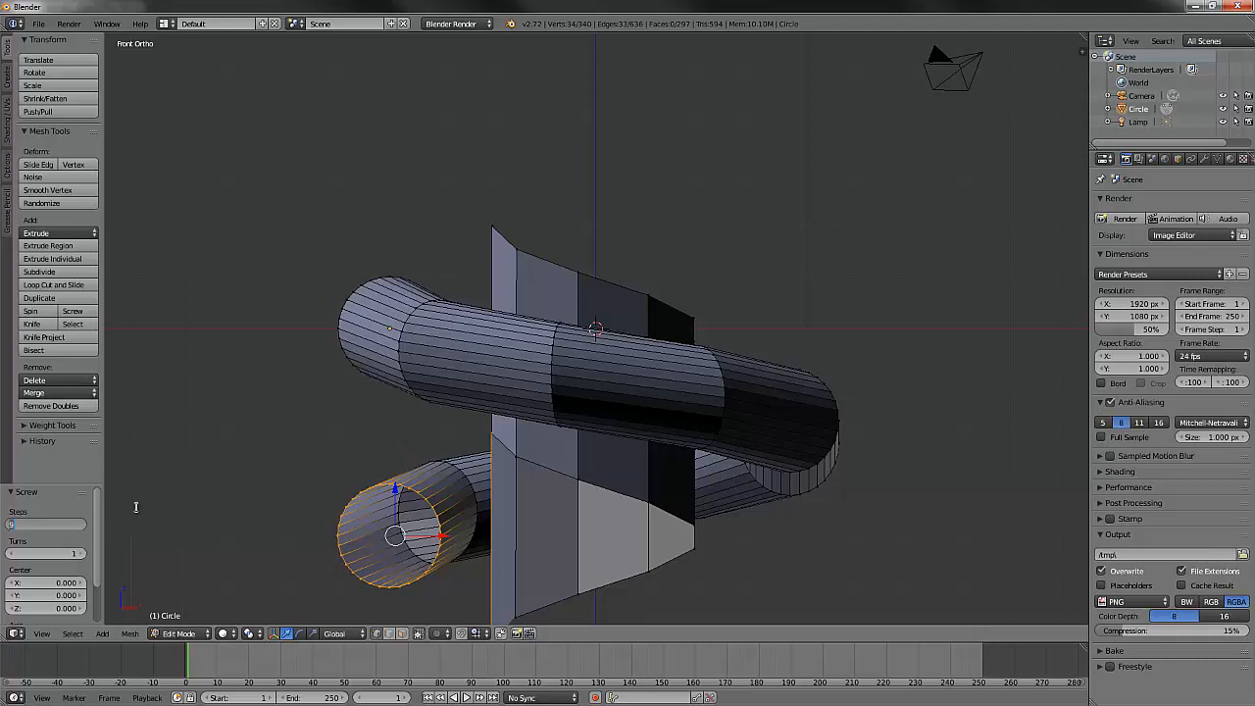
type("36")
key("Return")
Step: Set the number of turns of the screw to 5
left_click(79, 552)
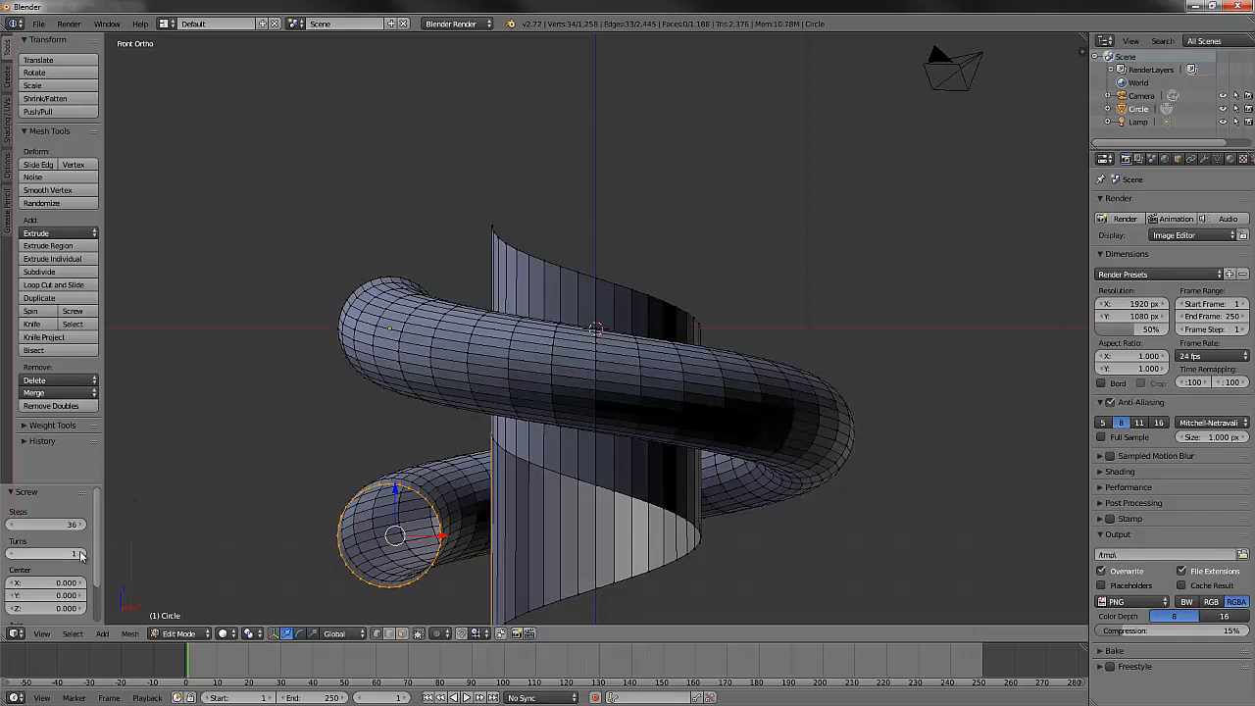
type("3")
key("Return")
left_click(81, 555)
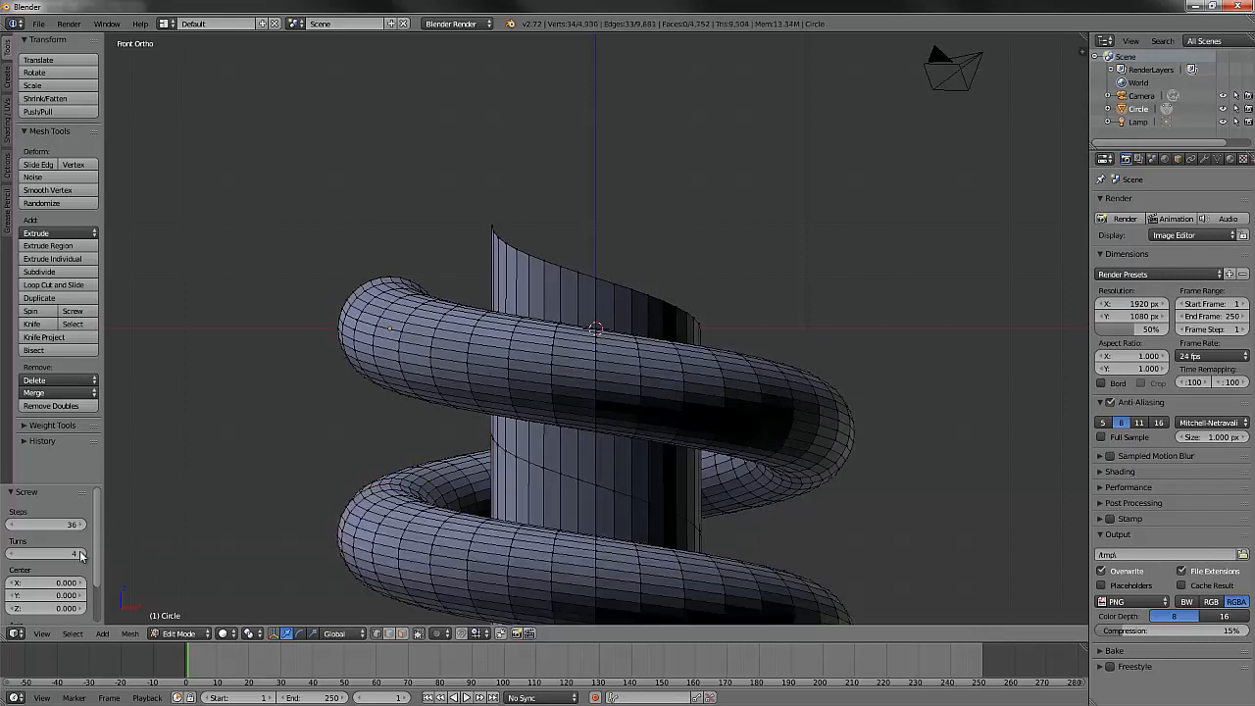
left_click(82, 554)
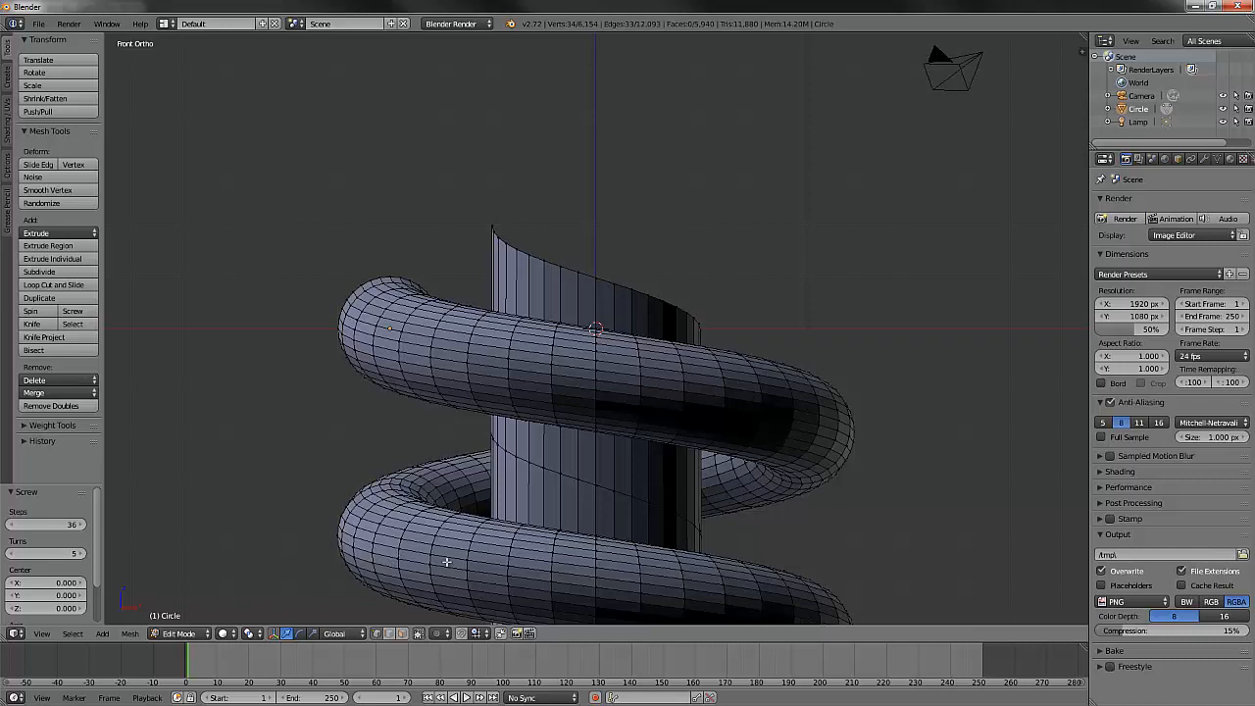
Step: Switch the mesh to edge selection and deselect all of its geometry
middle_click_drag(453, 559, 383, 291, "shift")
scroll(402, 325, "down", 1)
scroll(434, 351, "down", 3)
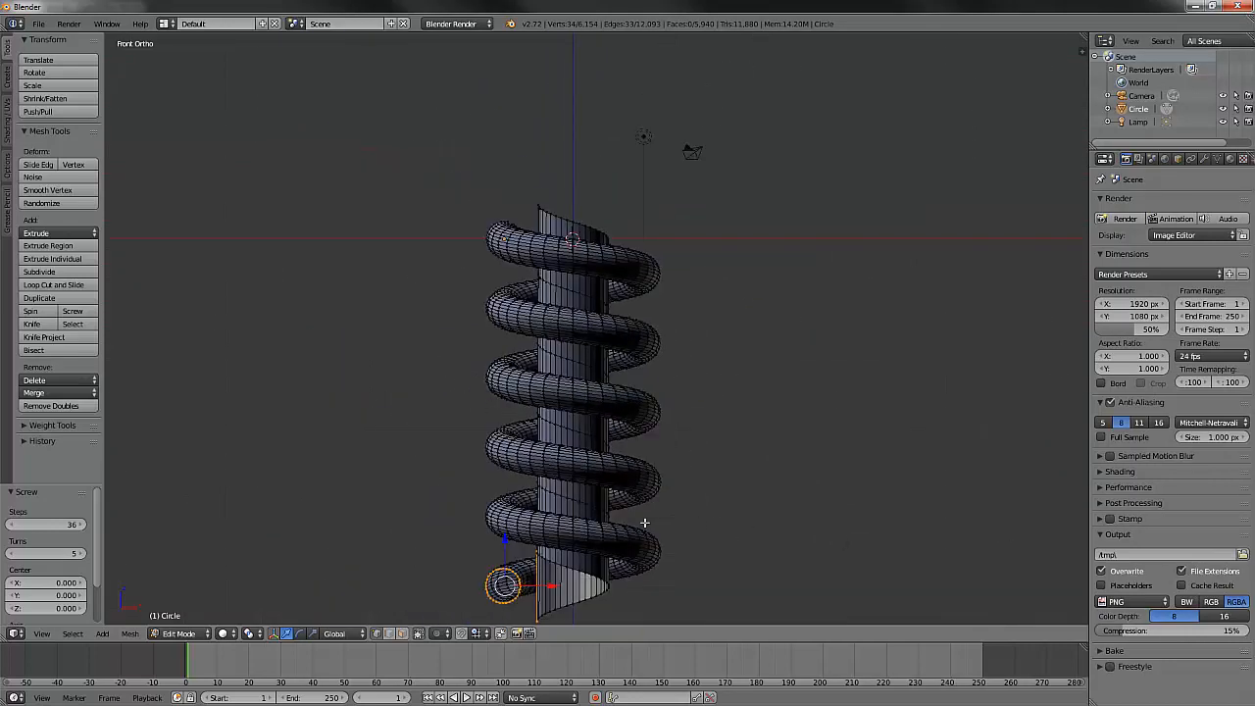
middle_click_drag(598, 527, 593, 494, "shift")
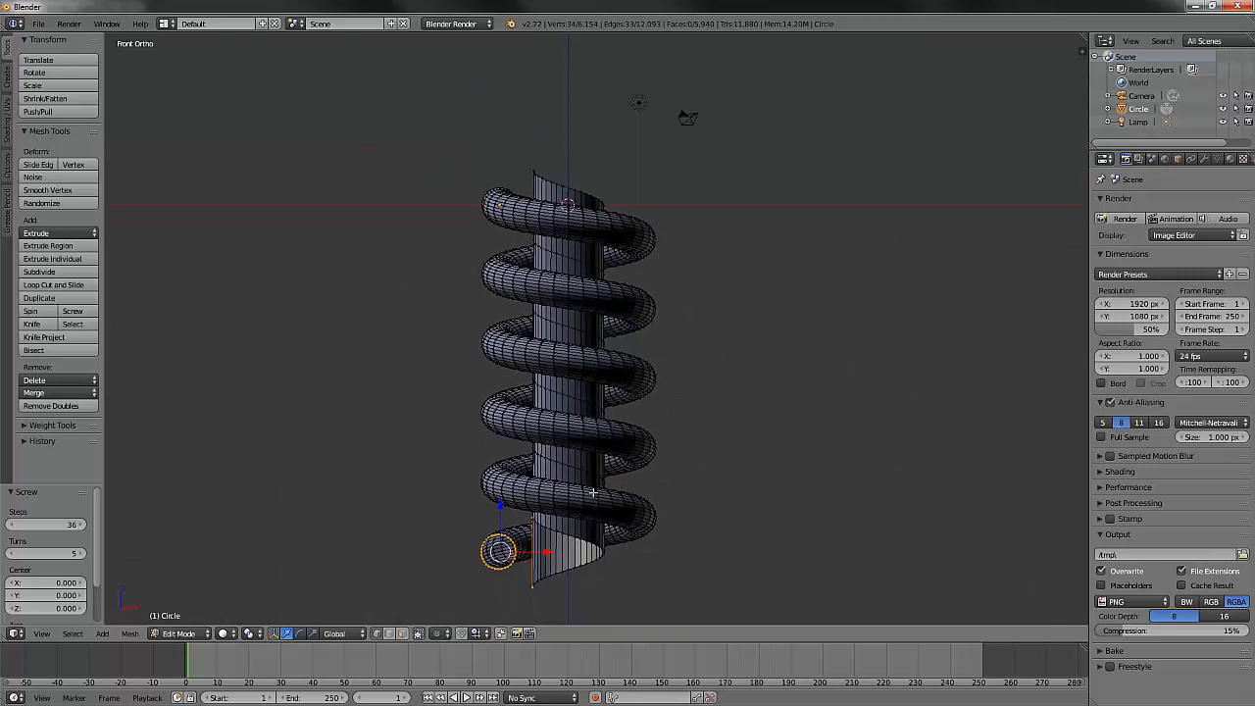
scroll(594, 492, "up", 1)
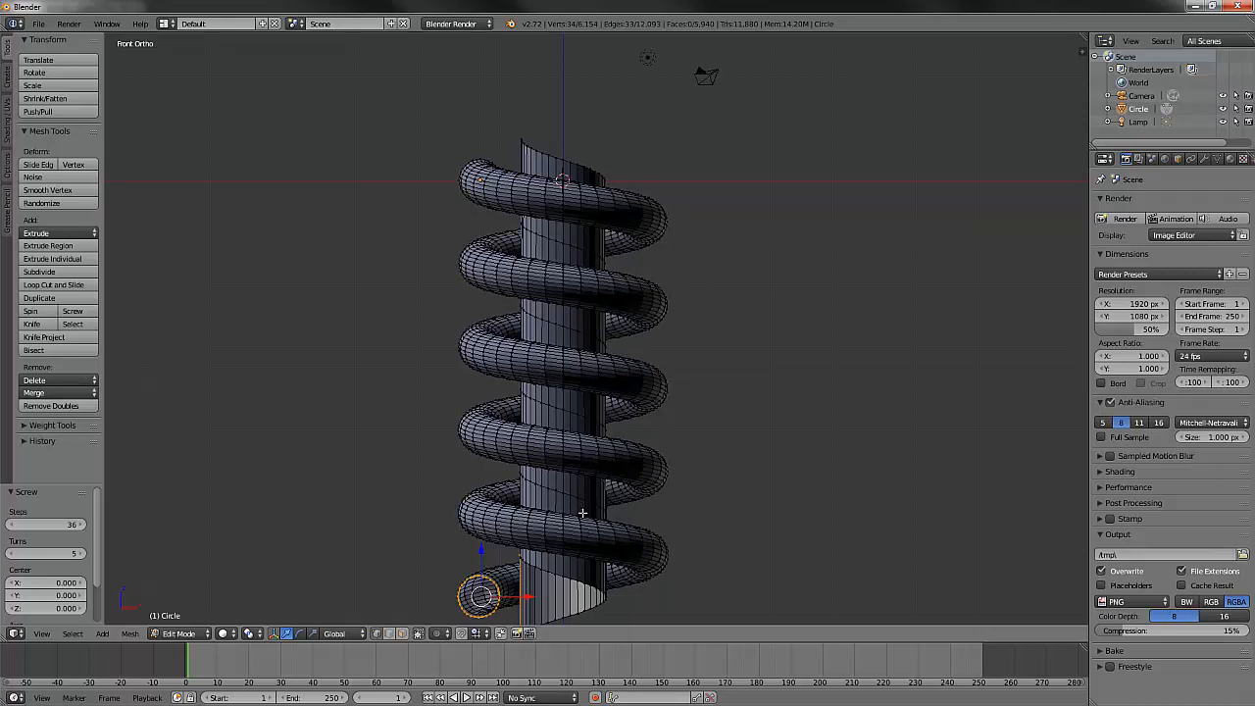
middle_click_drag(582, 513, 580, 443, "shift")
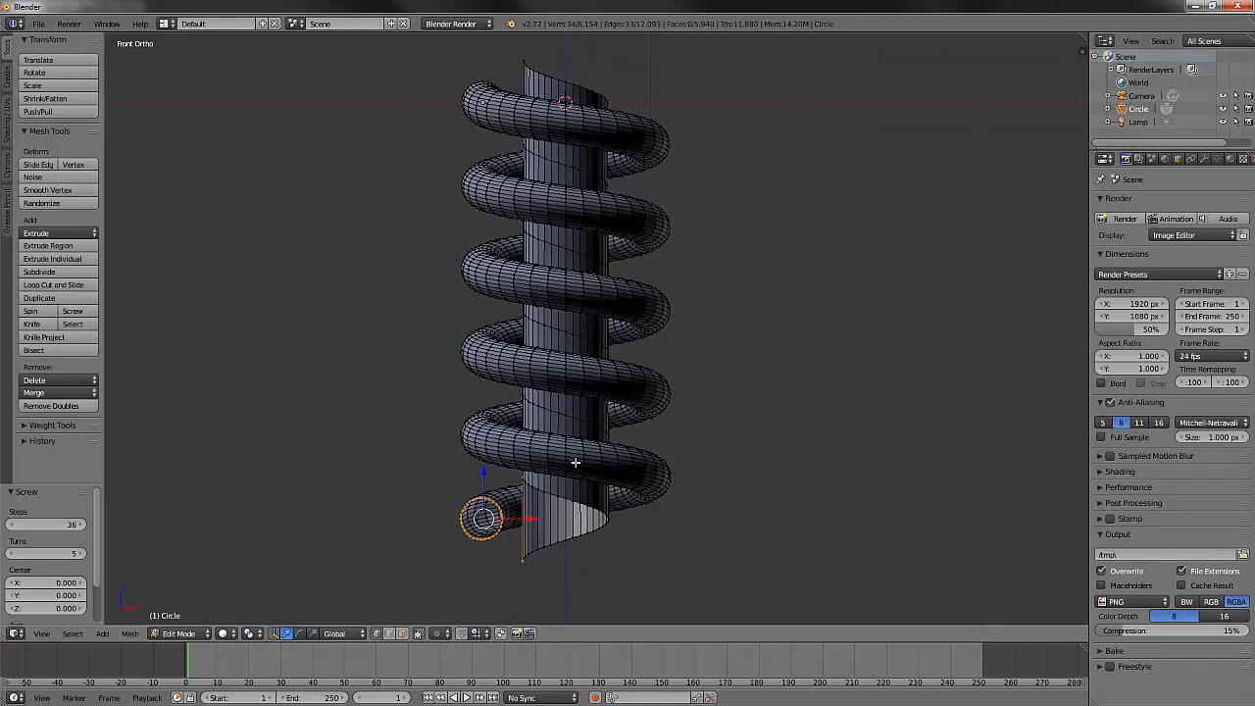
key("ctrl+Tab")
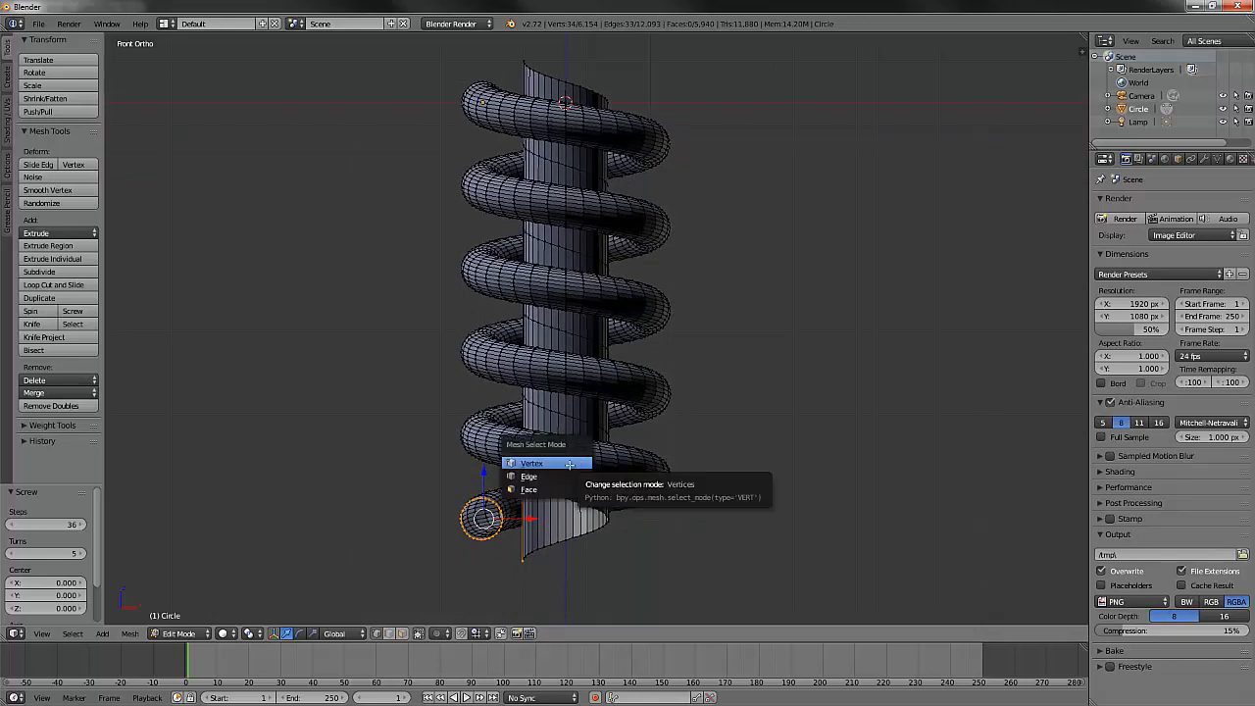
left_click(566, 482)
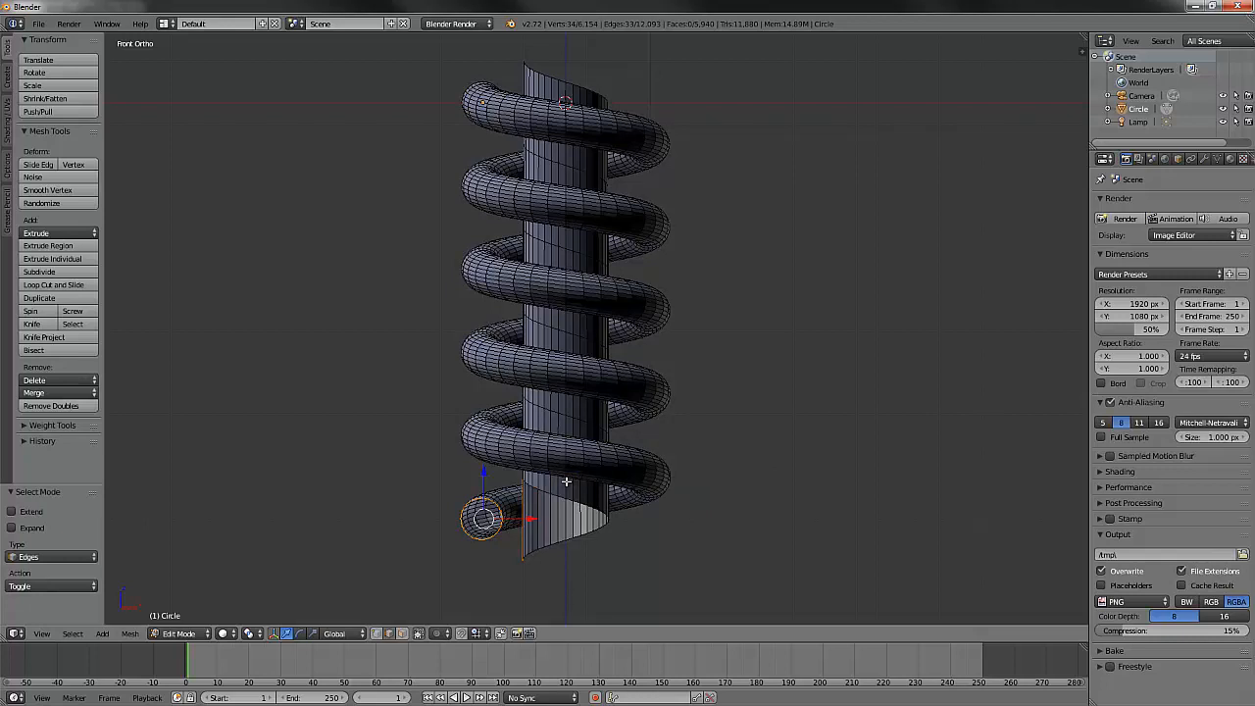
key("a")
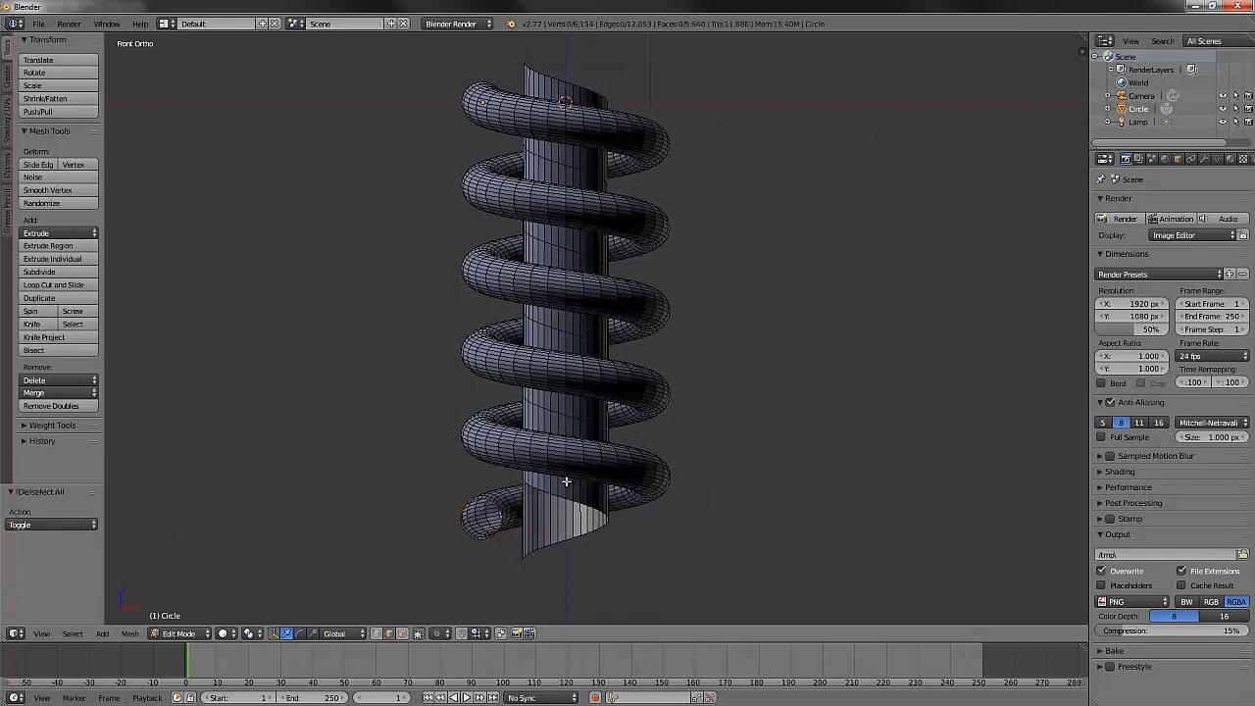
Step: Select all geometry linked to the central column and delete its vertices, keeping only the coil
left_click(523, 546)
right_click(520, 517)
key("ctrl+l")
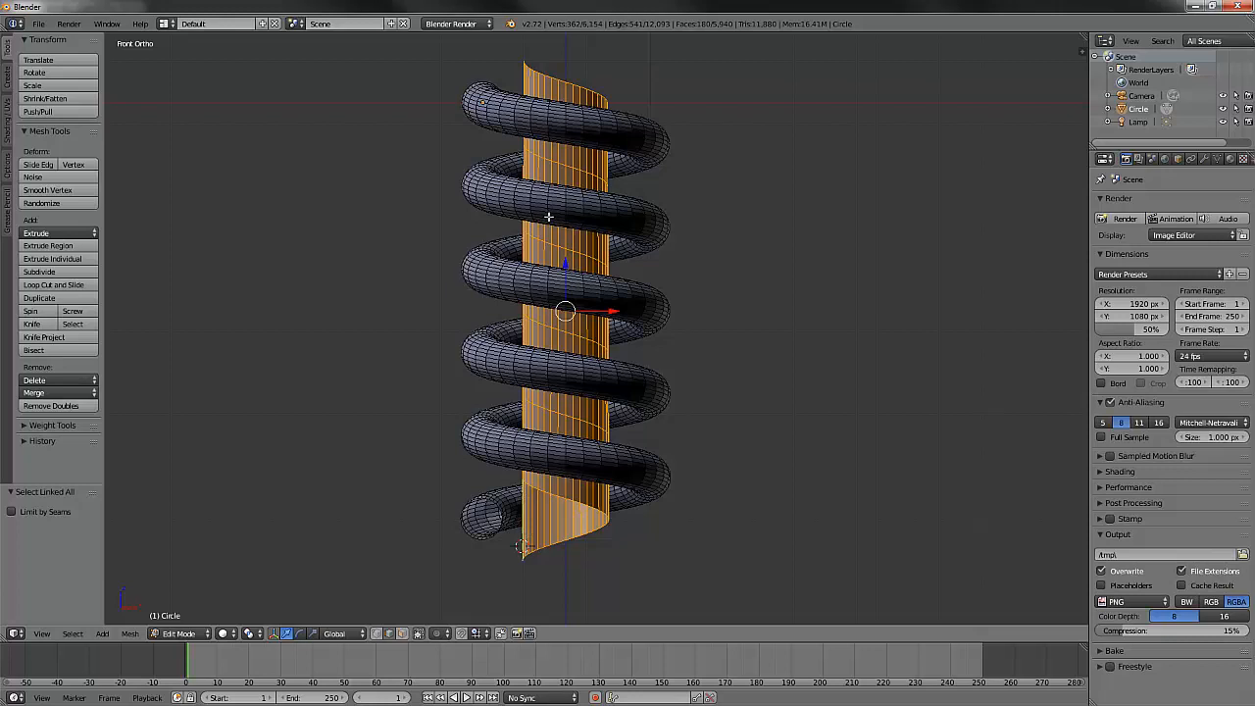
key("x")
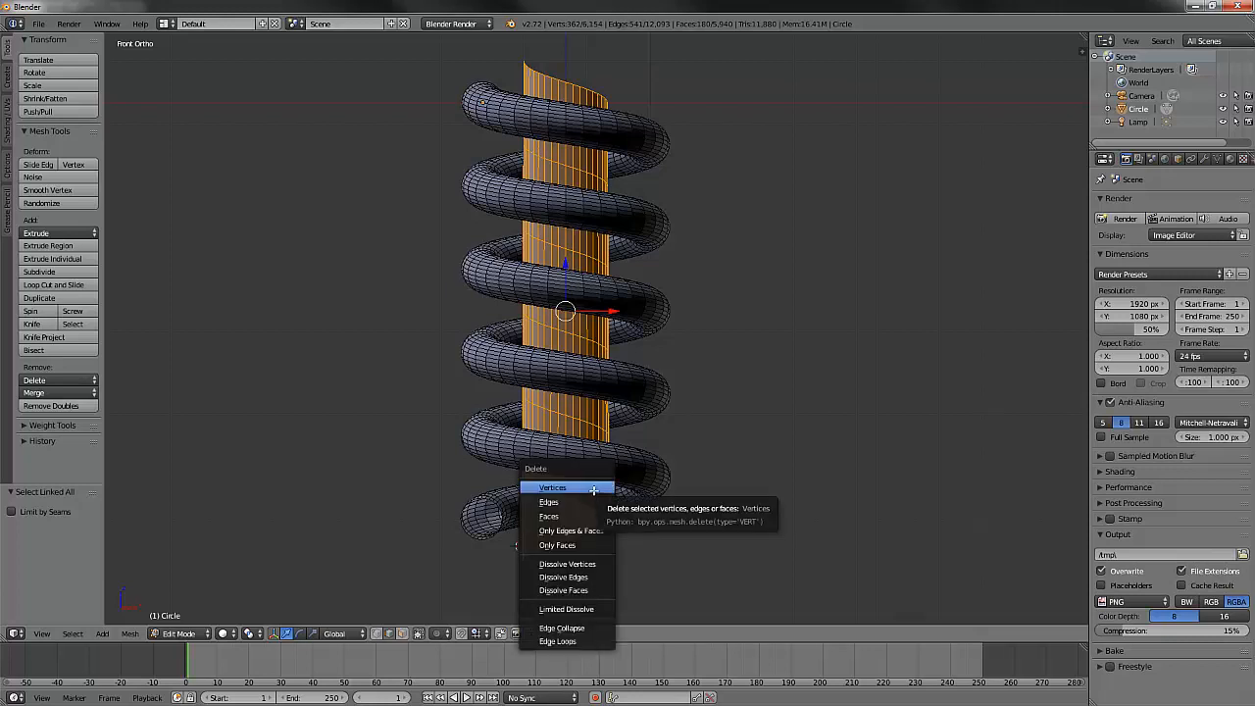
left_click(592, 488)
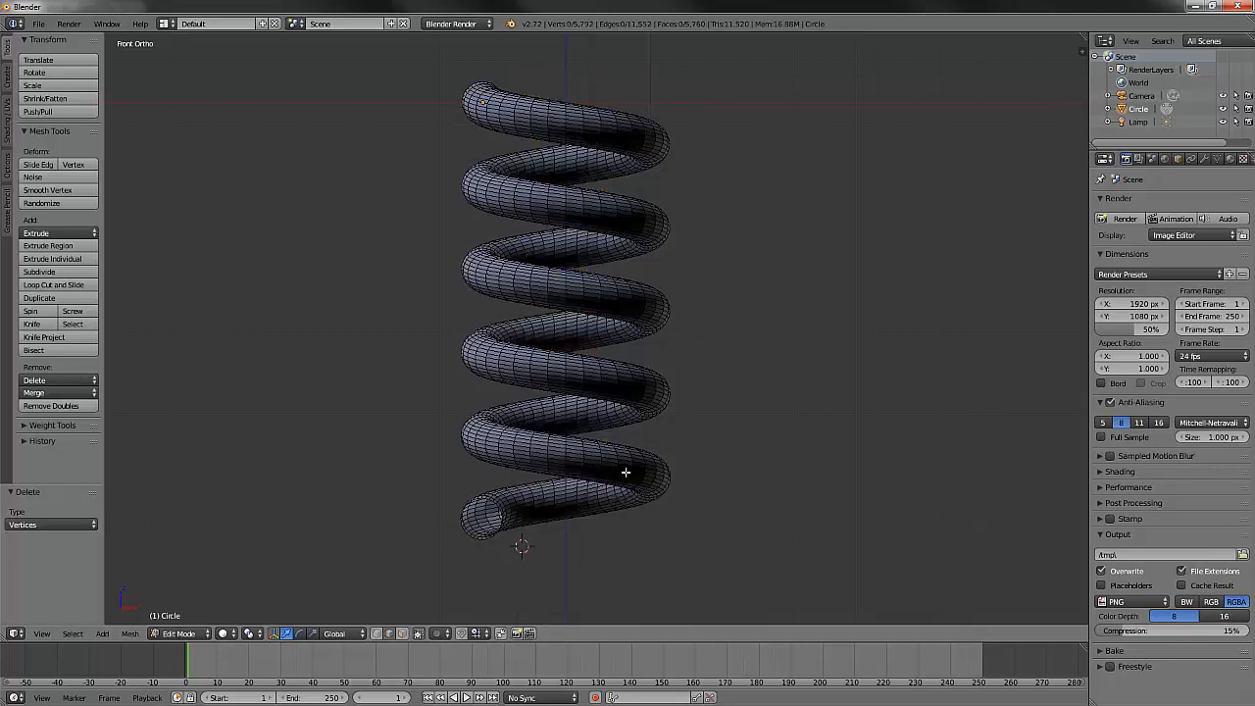
mouse_move(689, 446)
middle_mouse_down()
mouse_move(566, 499)
mouse_move(638, 490)
mouse_move(683, 437)
mouse_move(661, 452)
mouse_move(677, 454)
mouse_move(662, 450)
middle_mouse_up()
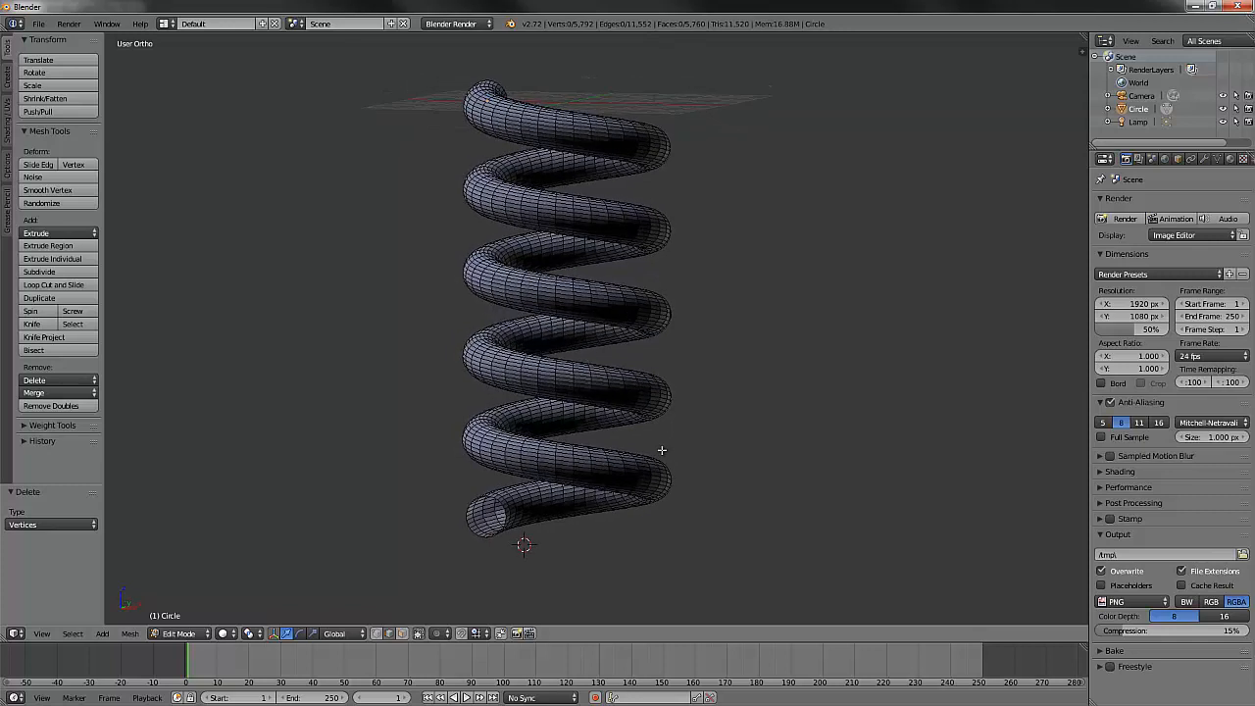
key("KP_1")
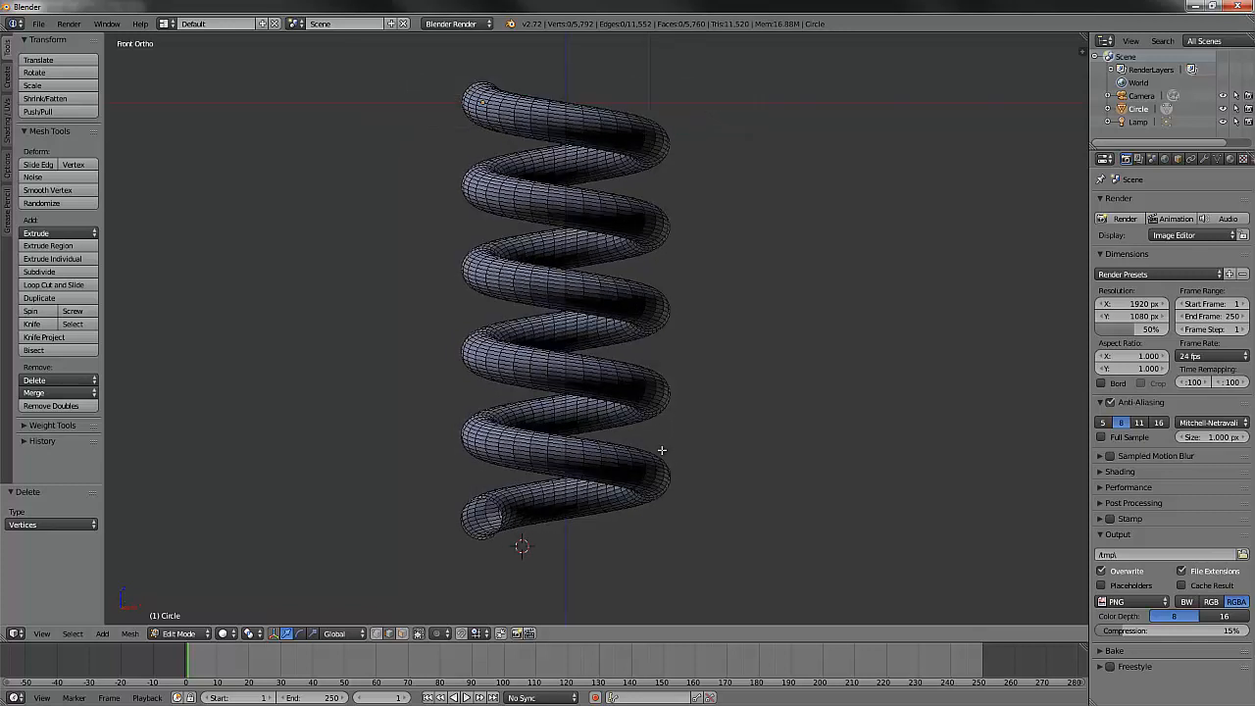
Step: Undo the column deletion and the Screw sweep, going back to the selected circle and vertical edge
key("ctrl+z")
key("ctrl+z")
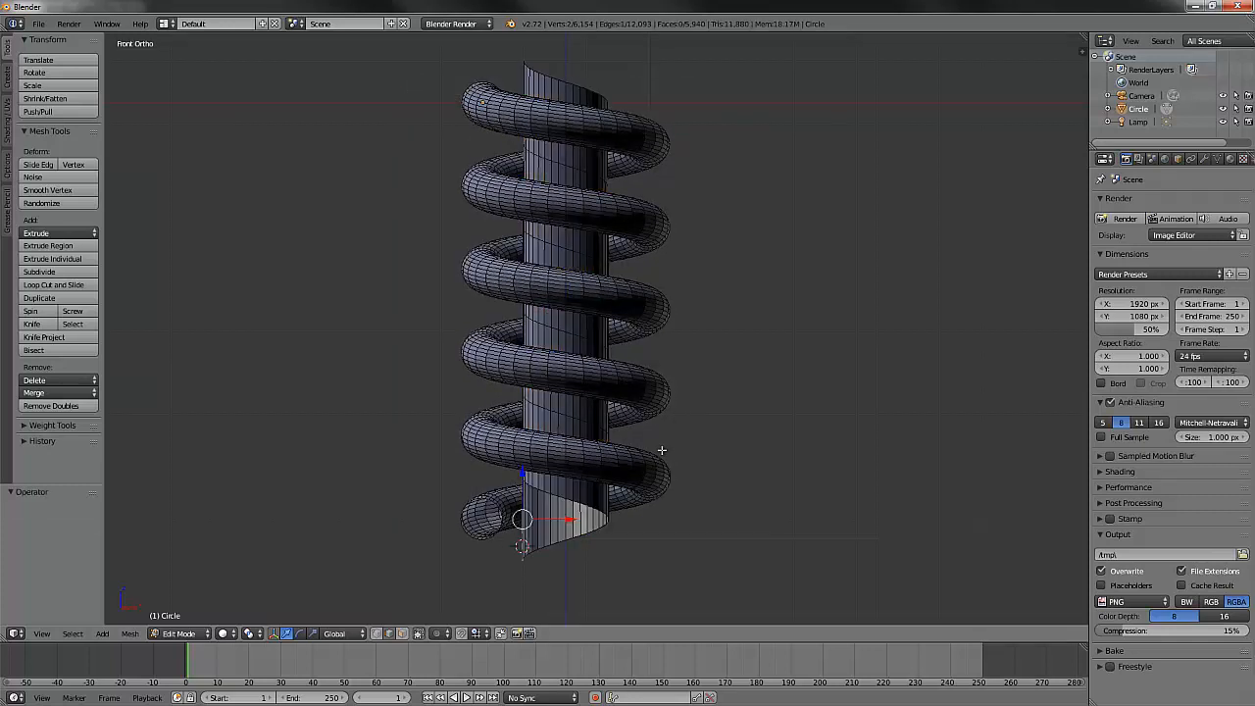
key("a")
key("ctrl+z")
key("ctrl+z")
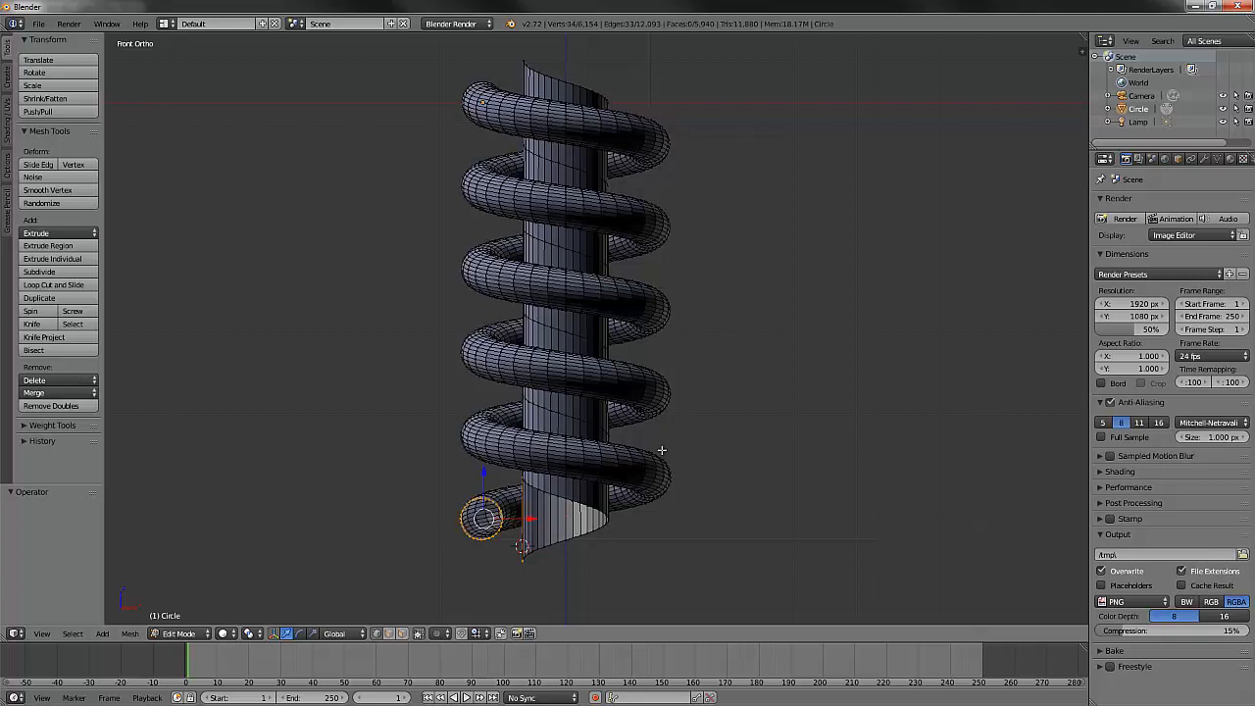
key("ctrl+z")
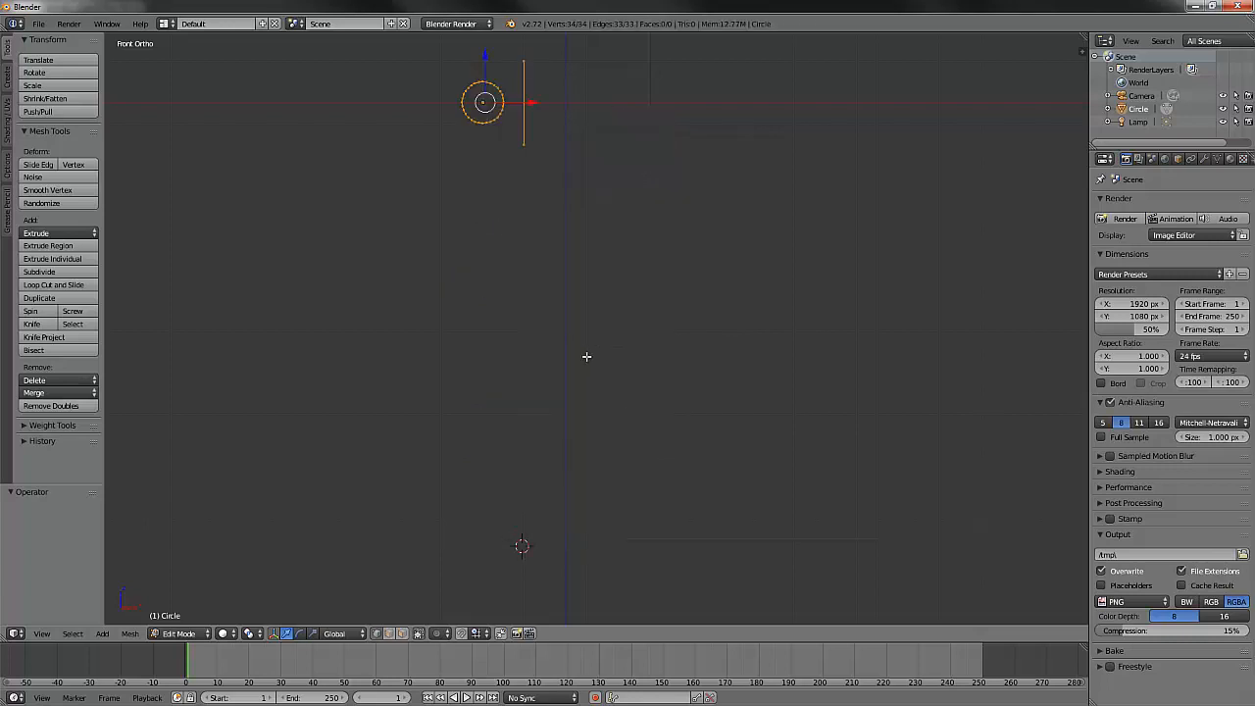
middle_click_drag(605, 276, 589, 434, "shift")
scroll(586, 429, "up", 3)
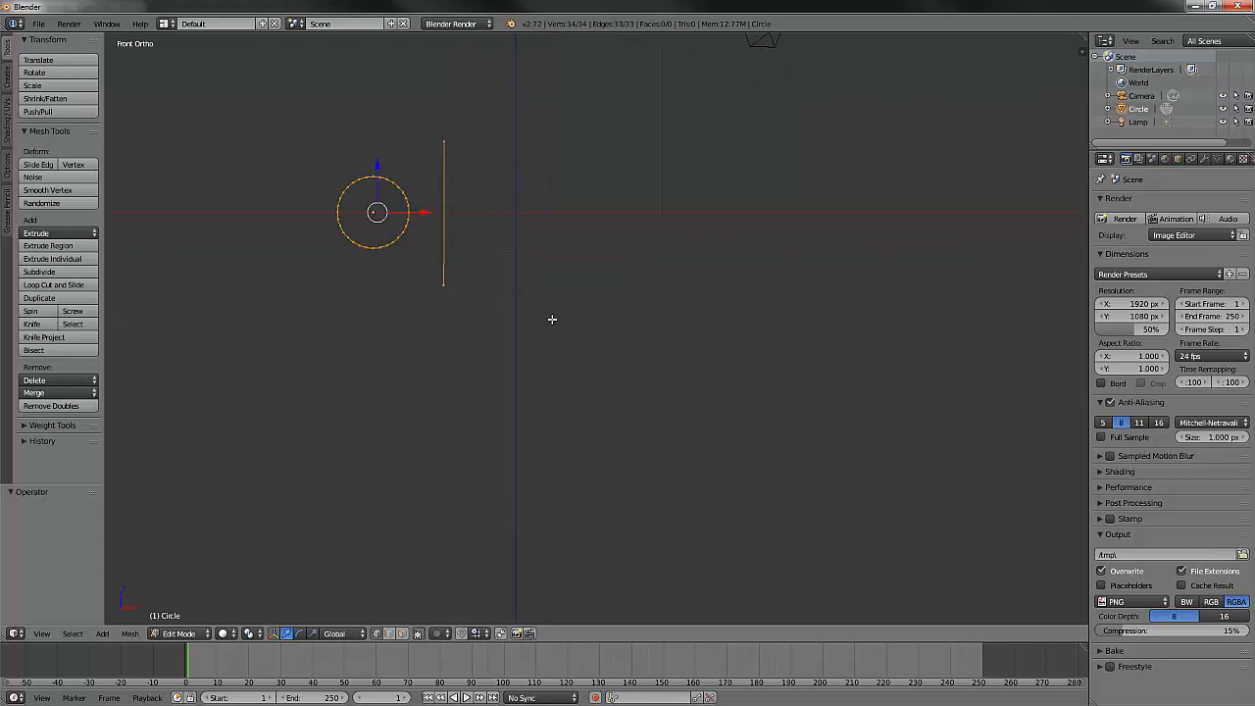
middle_click_drag(549, 300, 611, 415, "shift")
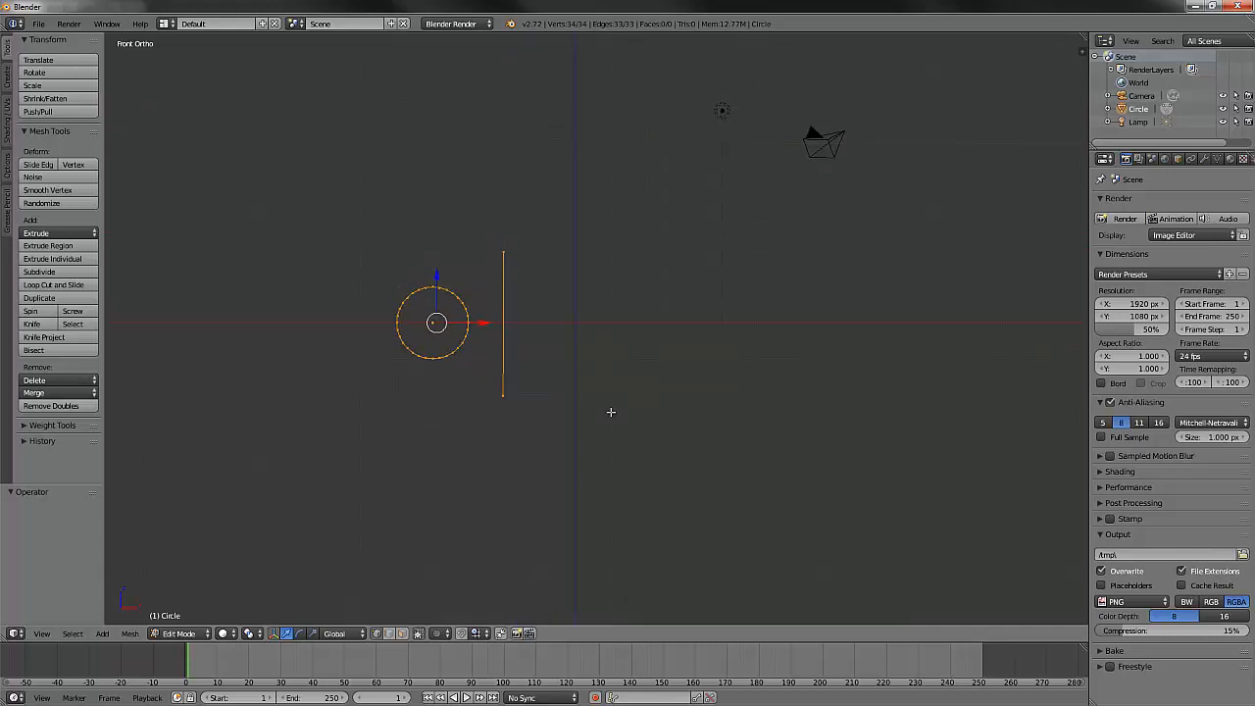
Step: Place the 3D cursor at the origin and move the guide edge's top vertex about 1 unit along X, toward the vertical axis
left_click(575, 323)
right_click(502, 253)
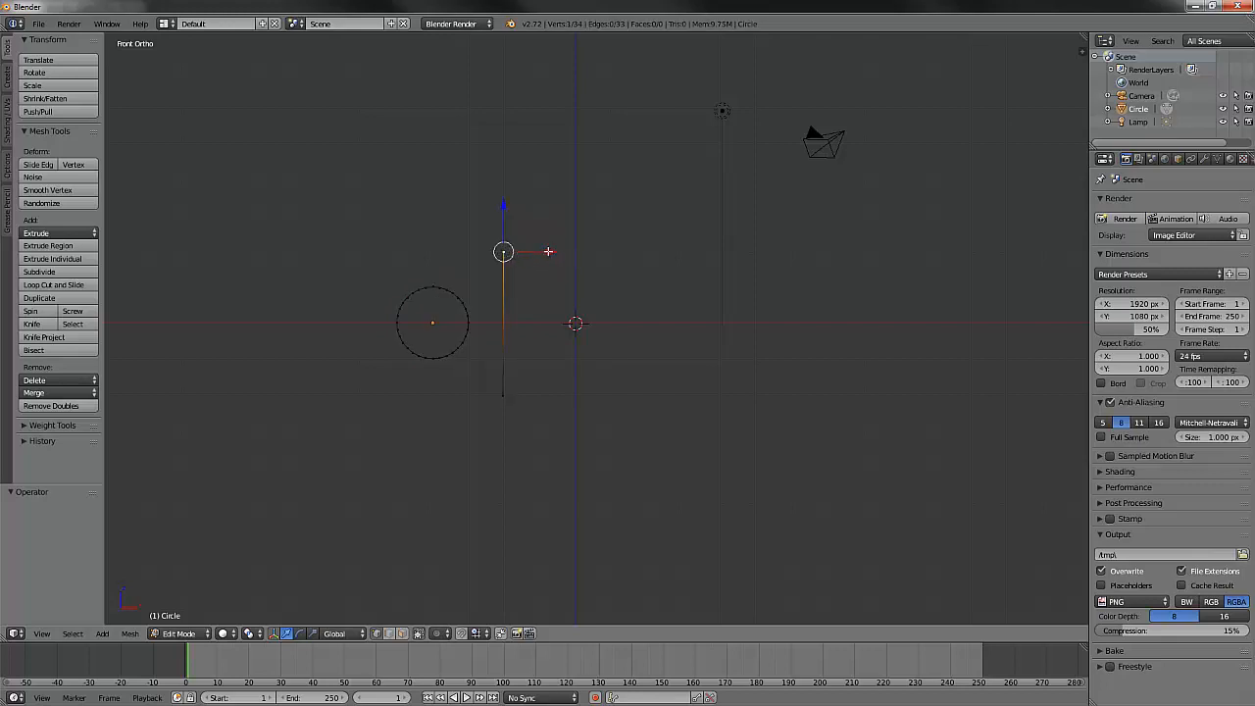
left_click_drag(548, 251, 583, 255)
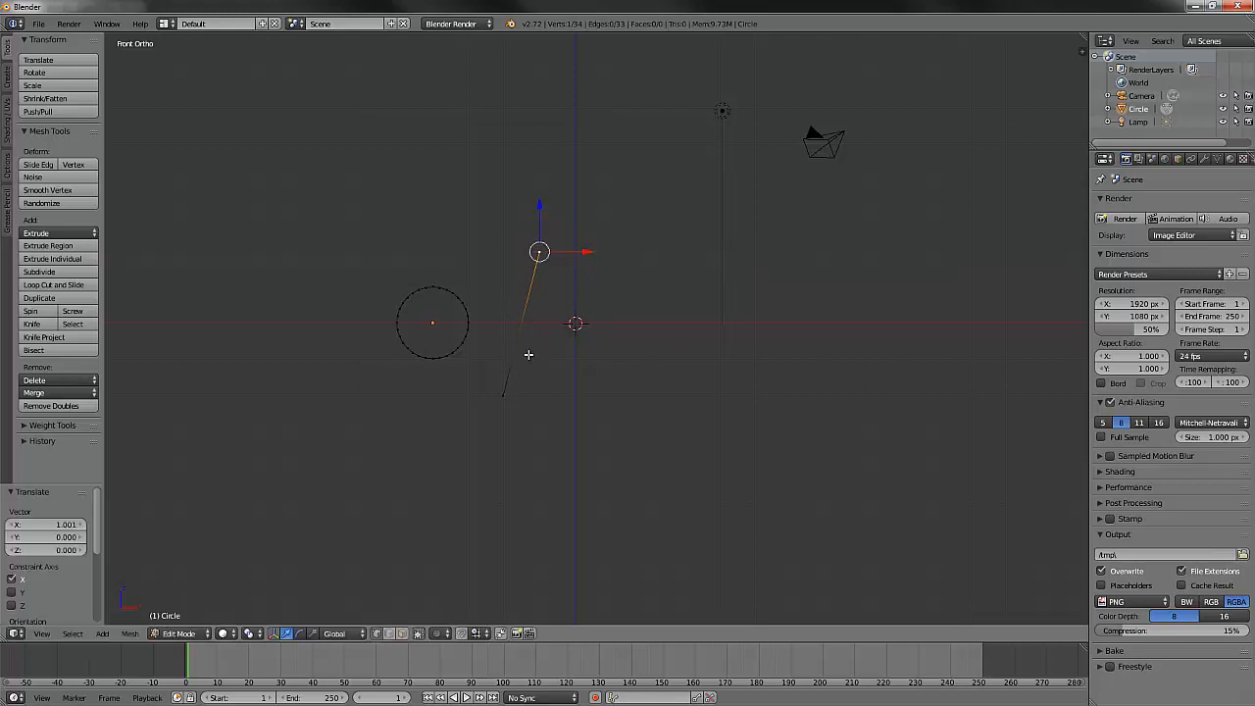
Step: Apply the Screw tool to the circle and the slanted guide edge together, with 36 steps and 5 turns
key("a")
key("a")
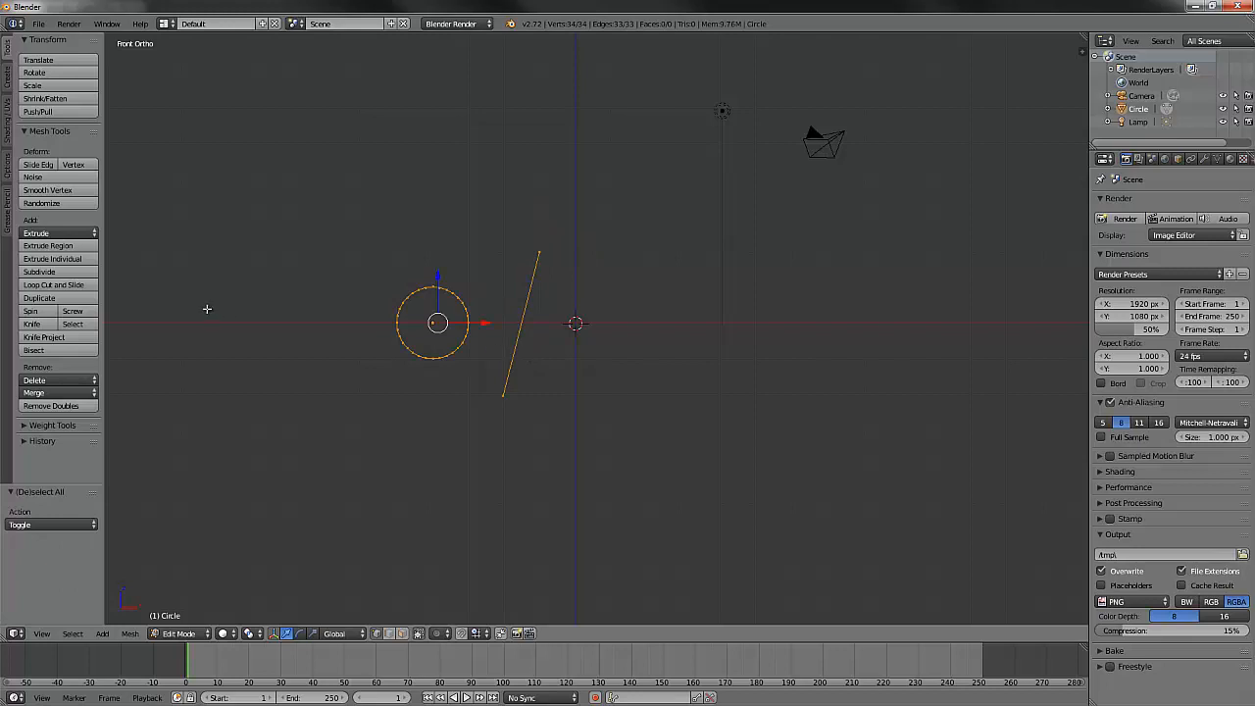
left_click(86, 314)
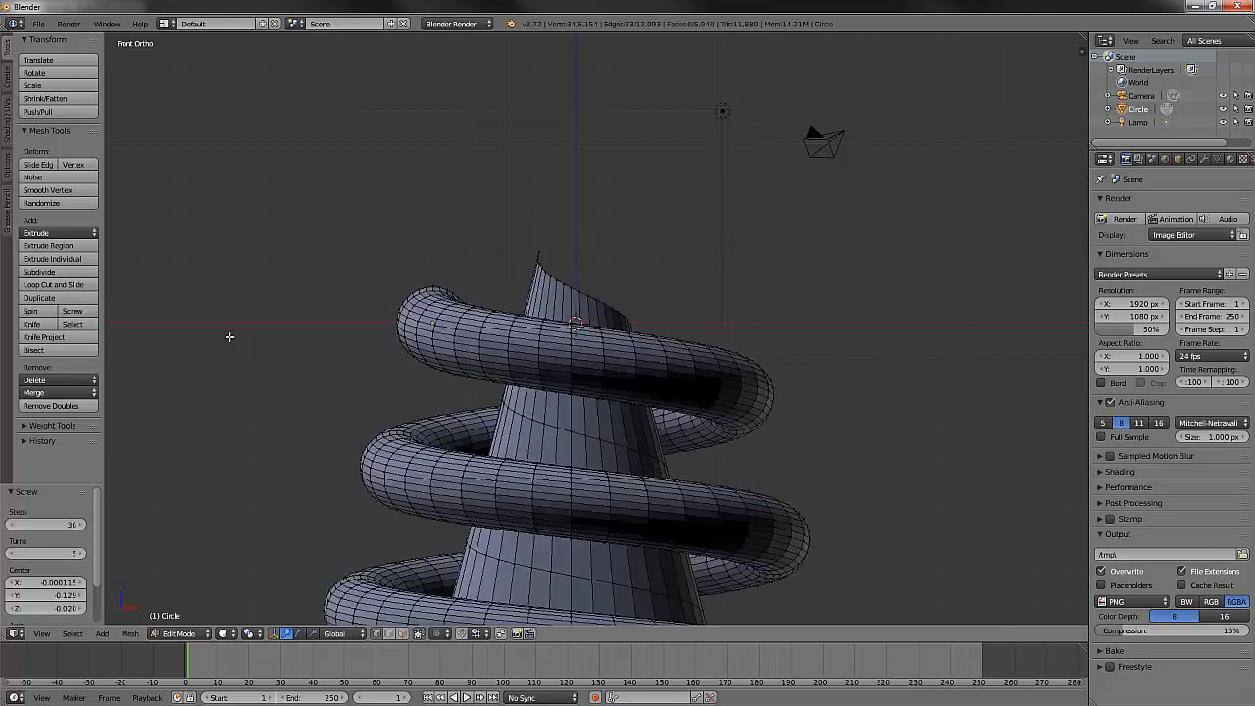
scroll(382, 431, "down", 4)
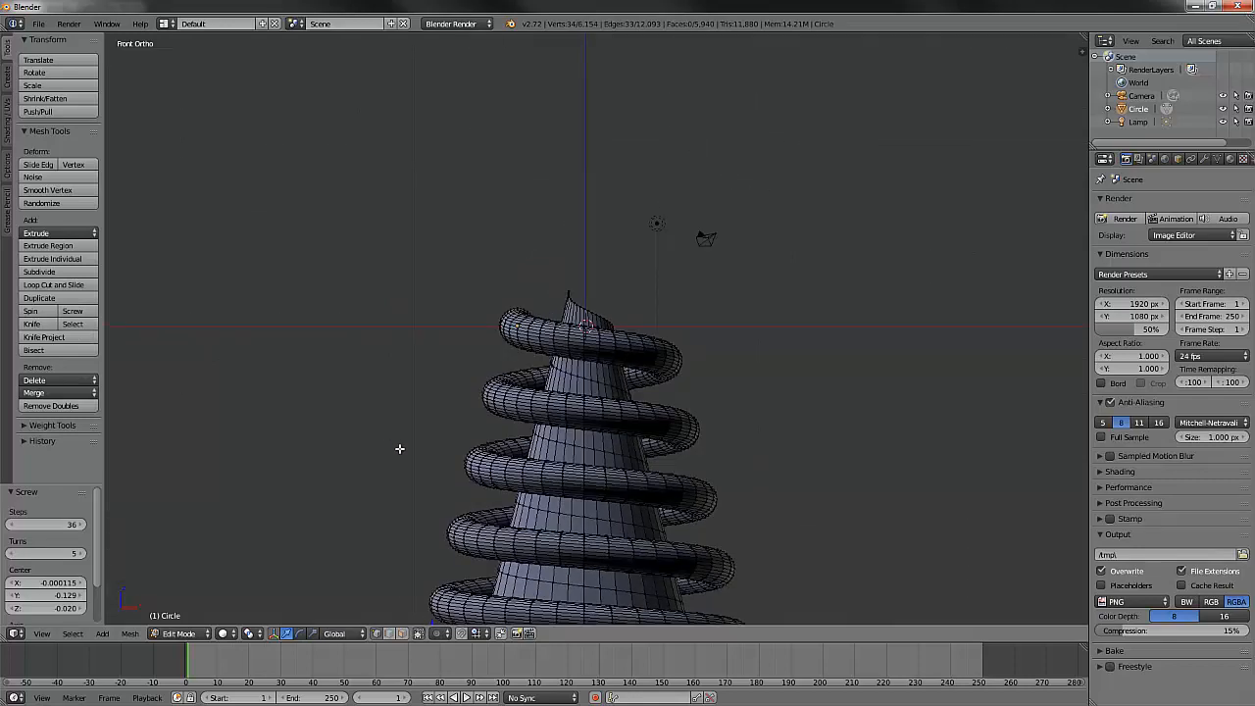
middle_click_drag(459, 478, 431, 316, "shift")
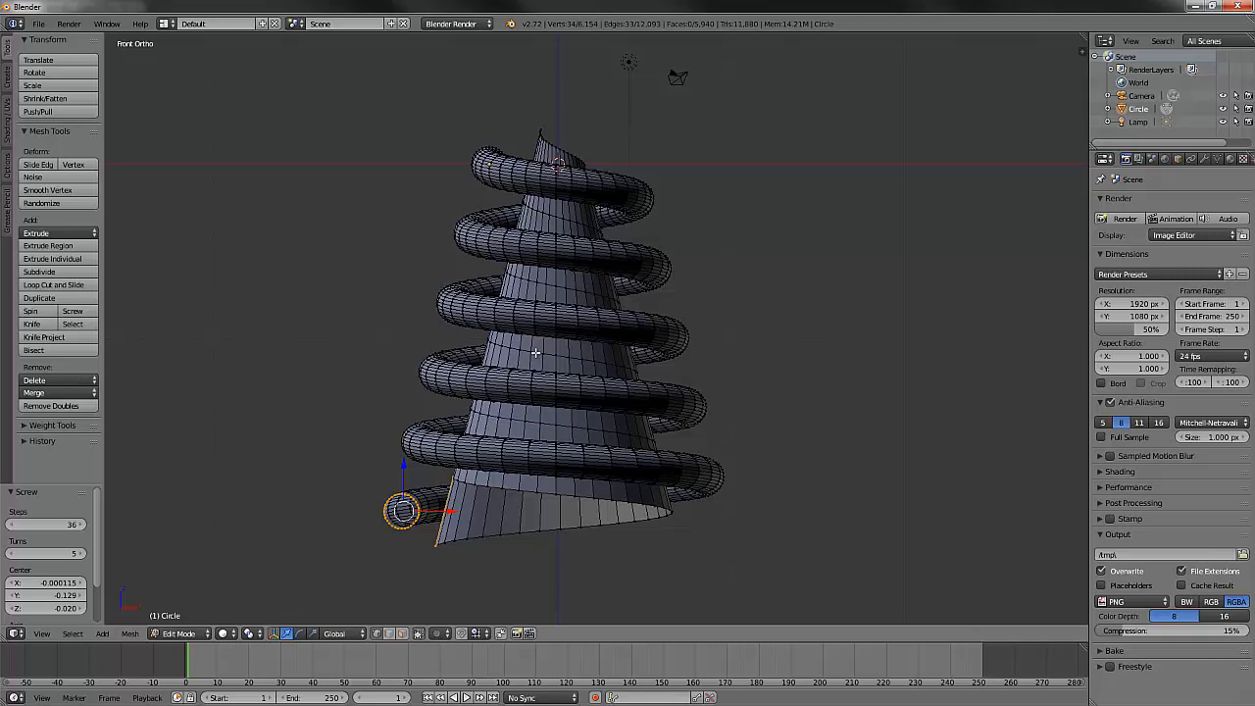
Step: Undo the Screw sweep made with the slanted edge
key("ctrl+z")
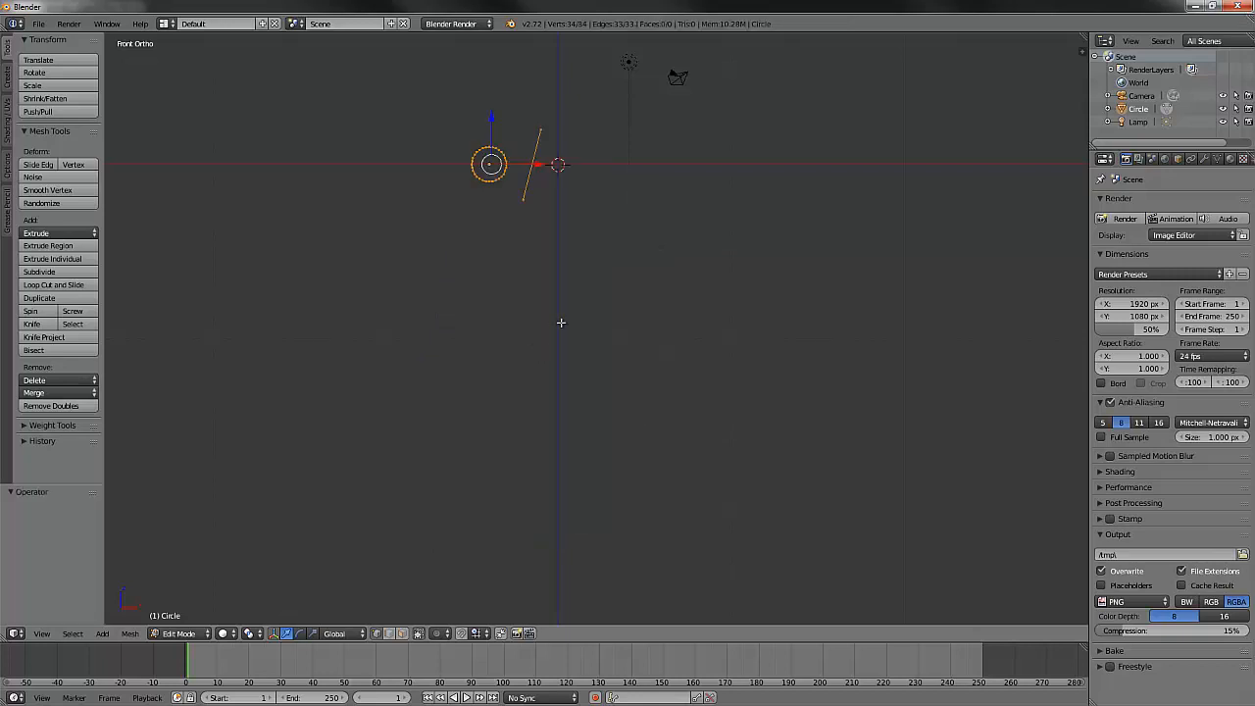
scroll(560, 323, "up", 2)
middle_click_drag(552, 230, 570, 444, "shift")
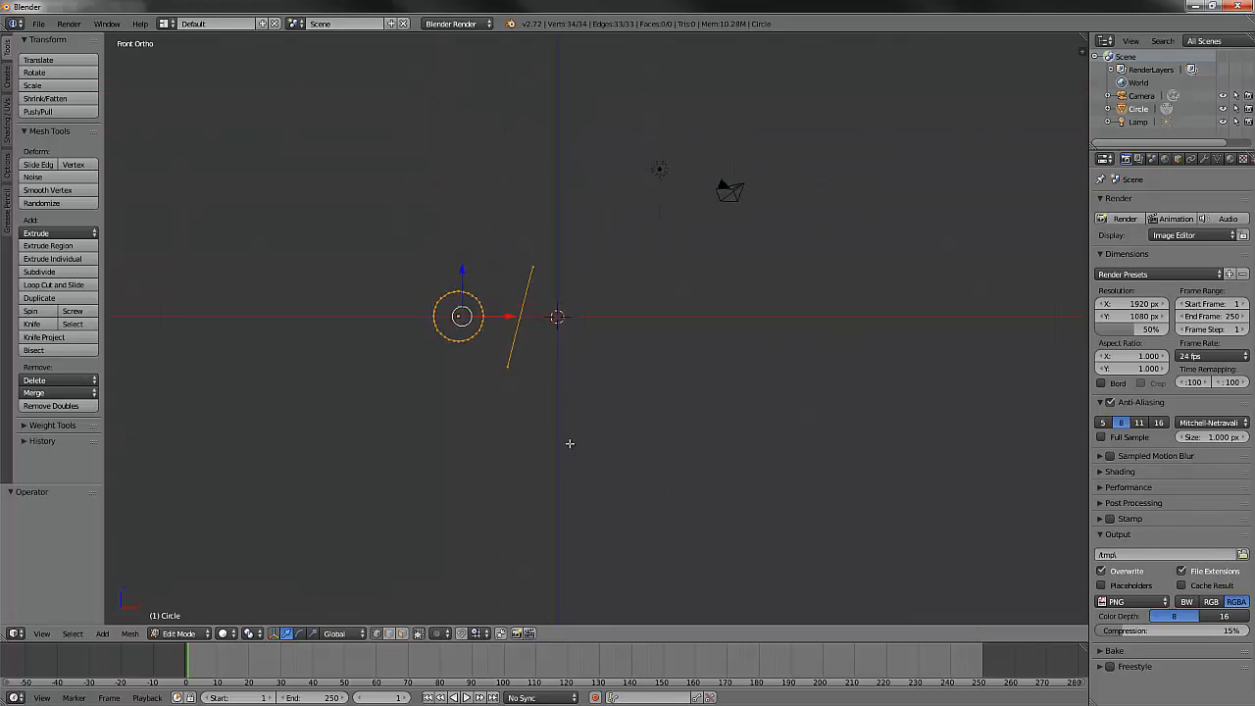
scroll(570, 443, "up", 3)
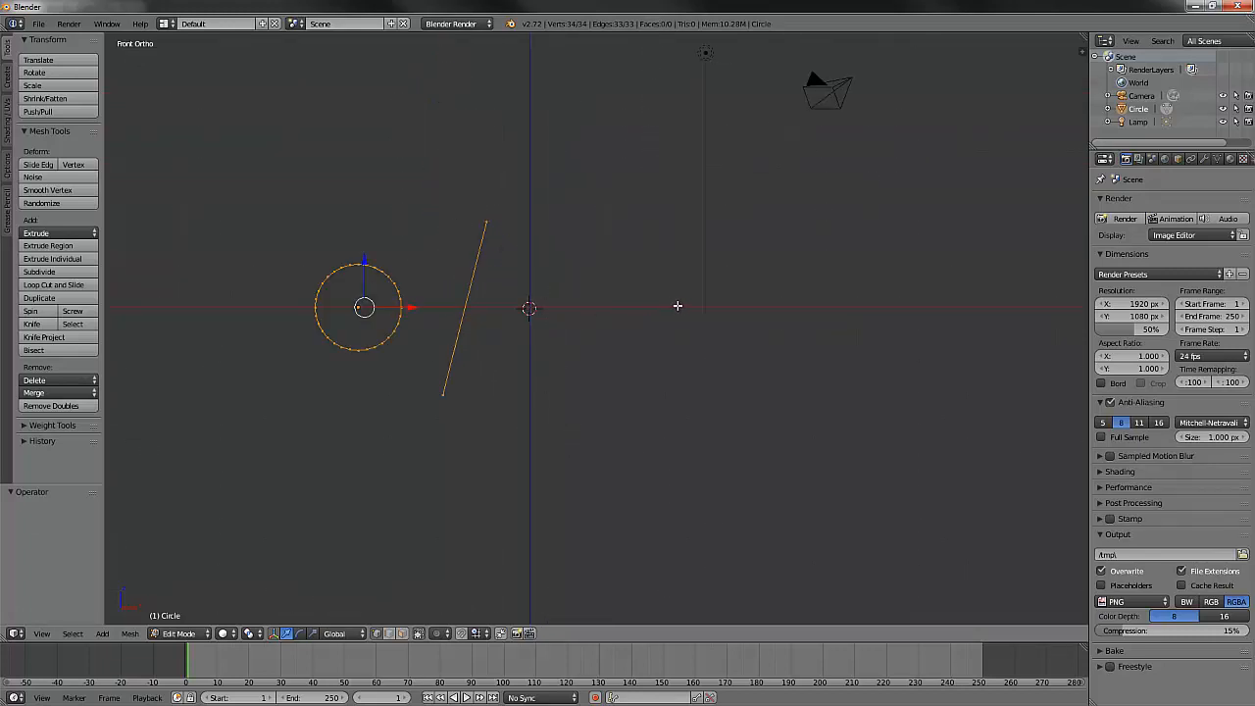
Step: Place the 3D cursor on the X axis at about X 3.94 and apply Screw to the circle and slanted edge with 36 steps and 5 turns
left_click(699, 307)
scroll(560, 398, "down", 2)
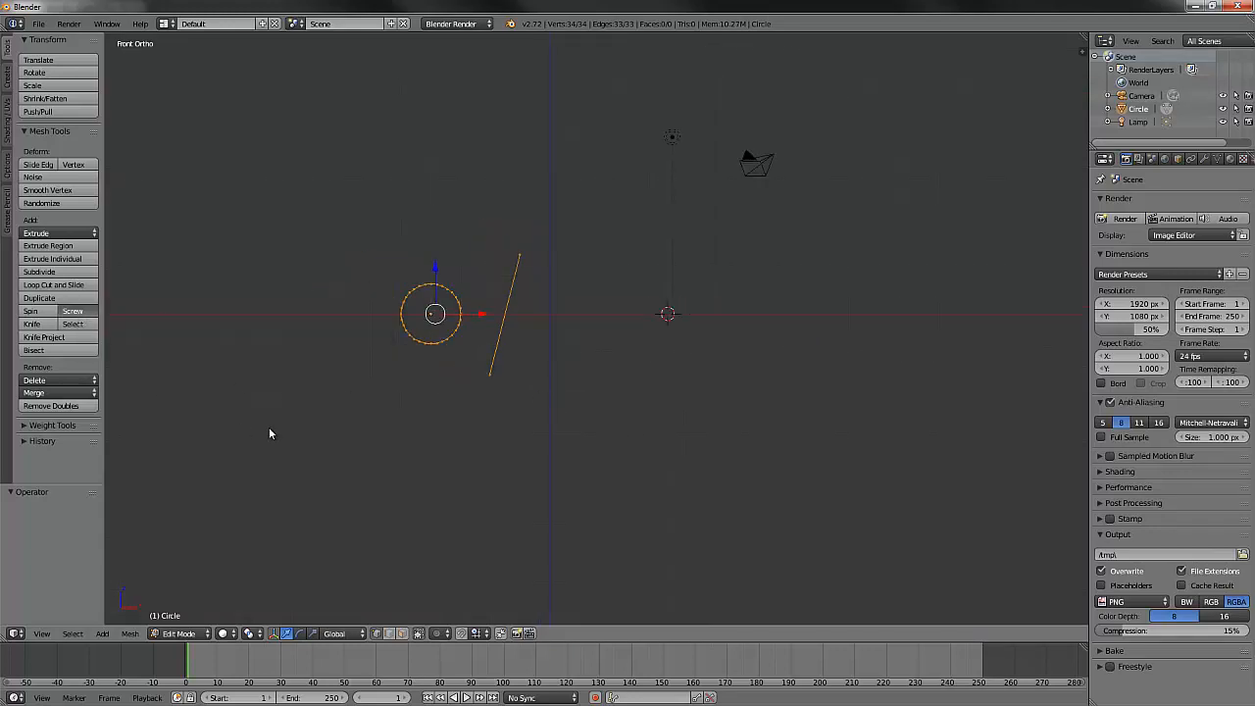
scroll(400, 409, "down", 7)
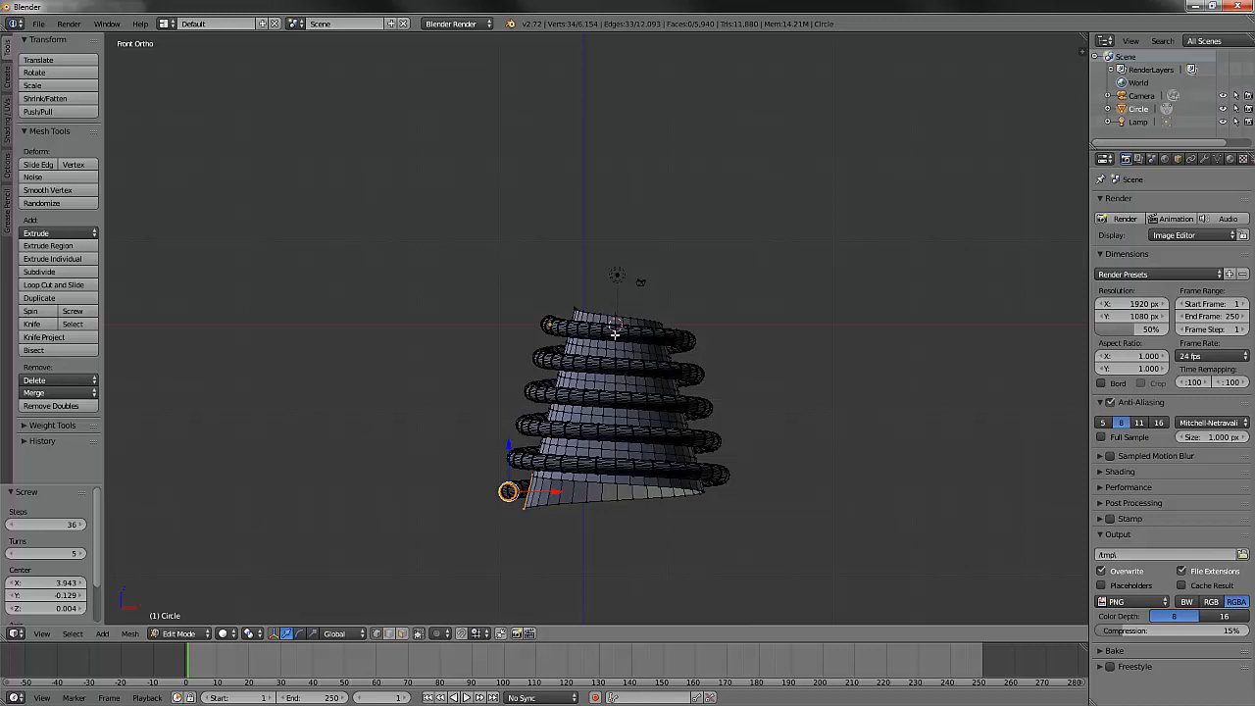
Step: Undo the off-centre Screw sweep and delete all vertices of the circle and slanted edge
key("ctrl+z")
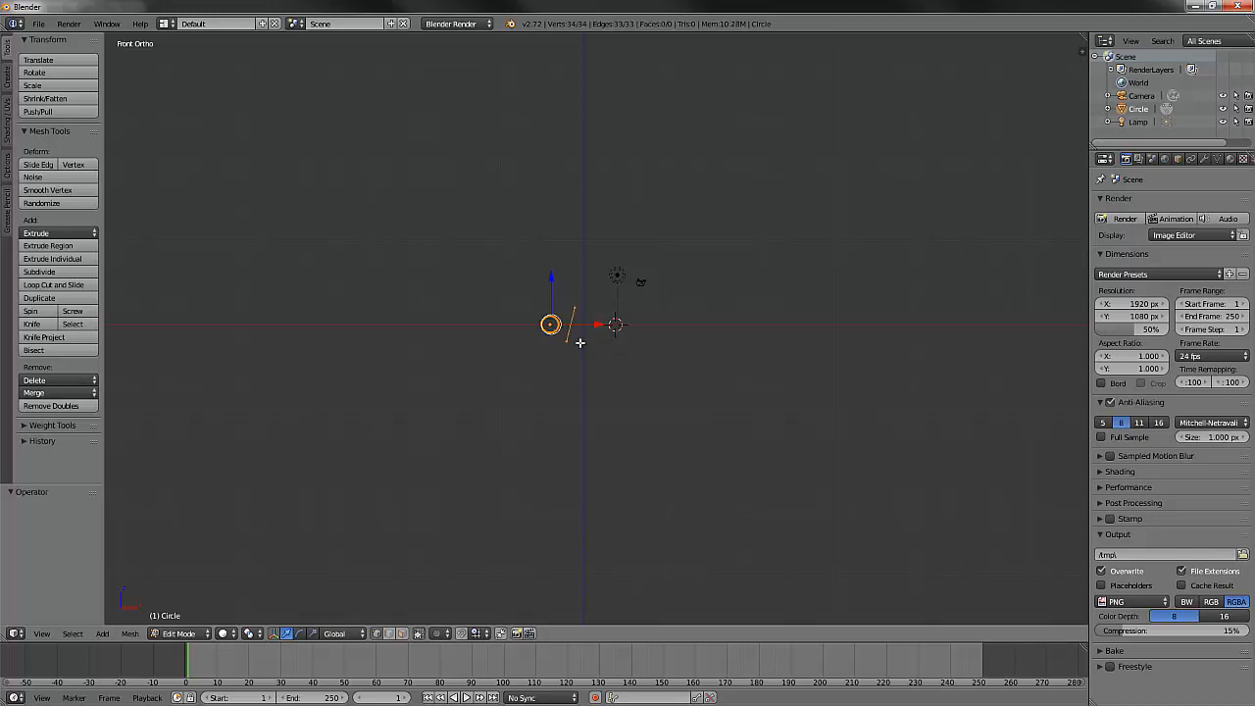
scroll(580, 345, "up", 8)
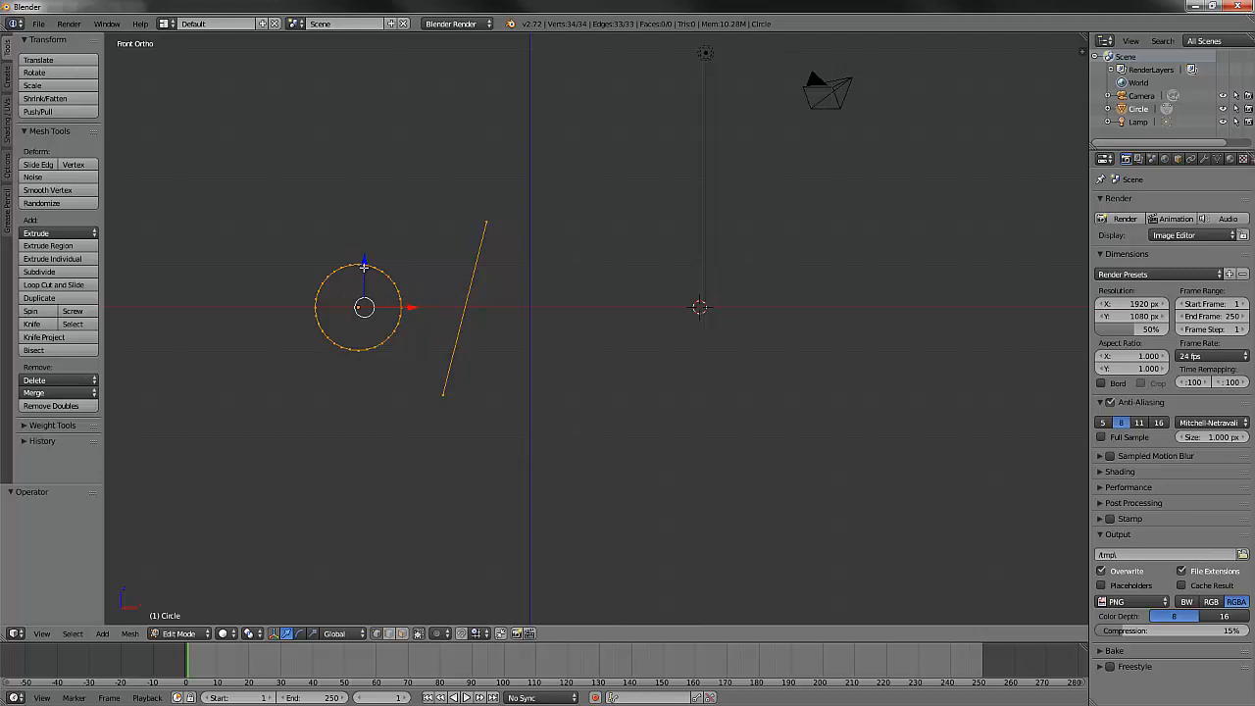
key("x")
left_click(501, 297)
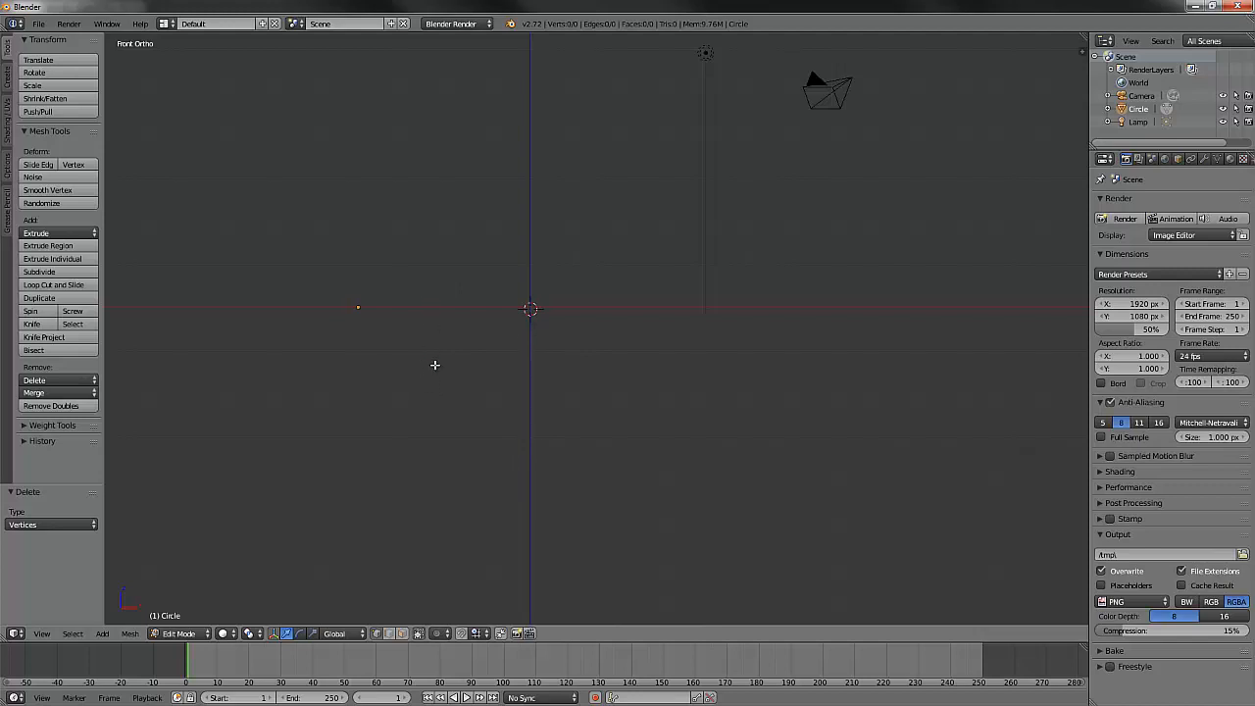
Step: Draw an open nine-vertex thread profile beside the vertical axis, bulging outward, with its first and last vertices vertically aligned
left_click(443, 178, "ctrl")
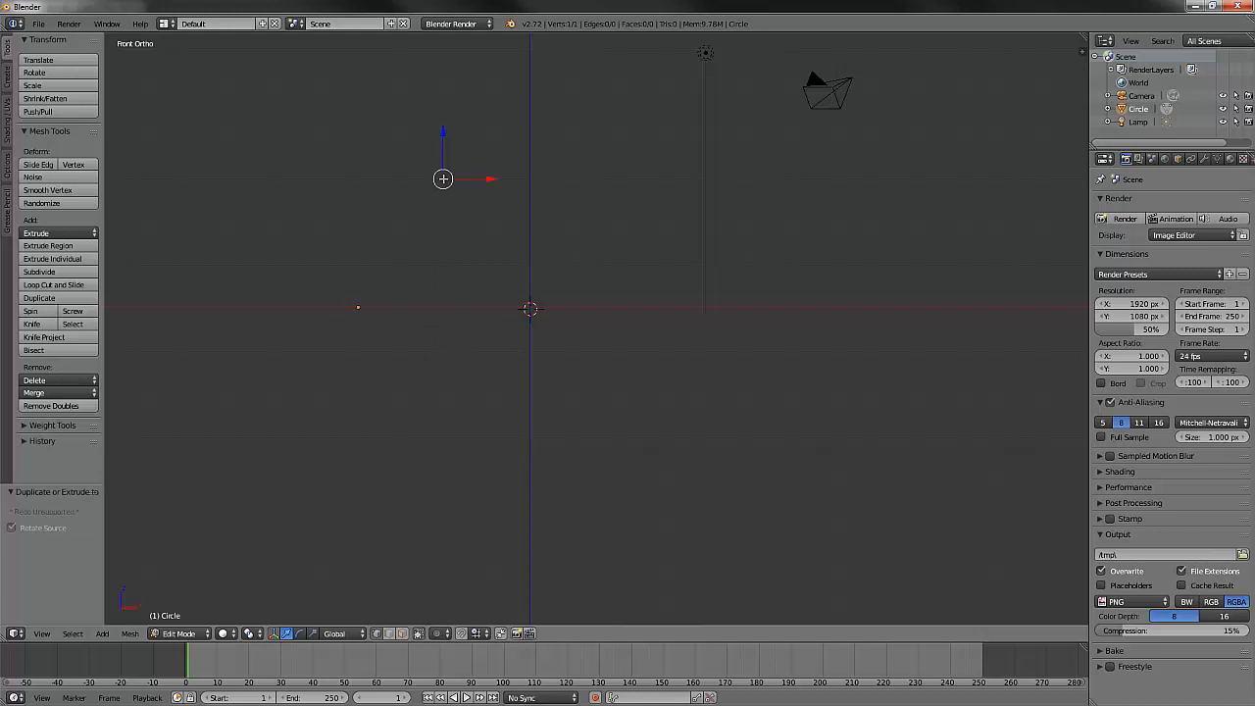
left_click(445, 262, "ctrl")
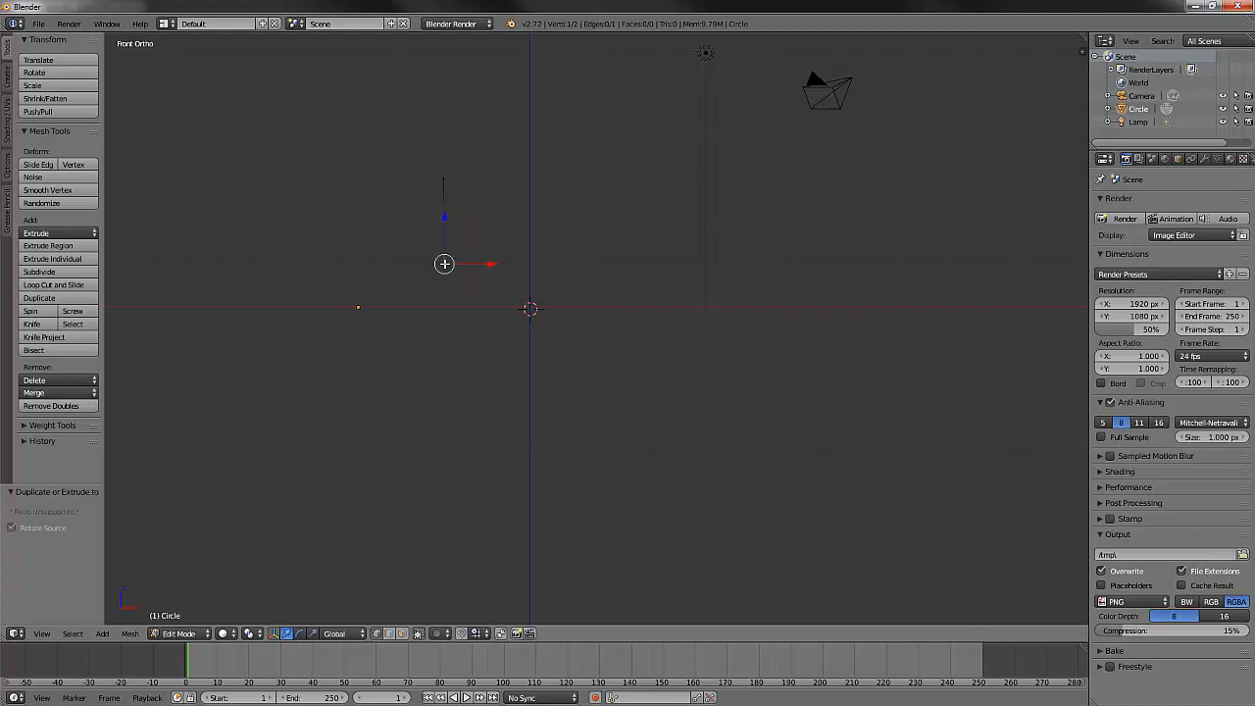
left_click(419, 307, "ctrl")
left_click(371, 307, "ctrl")
left_click(355, 278, "ctrl")
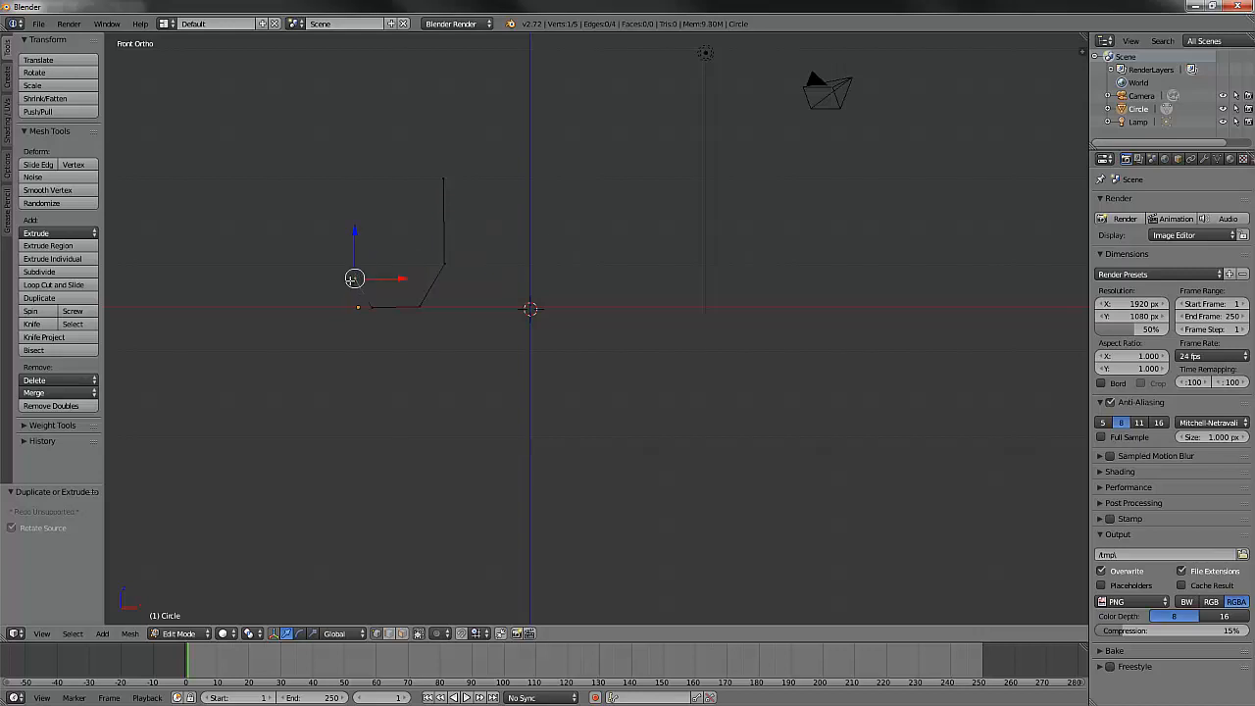
left_click(338, 287, "ctrl")
left_click(346, 344, "ctrl")
left_click(397, 380, "ctrl")
left_click(443, 412, "ctrl")
Step: Check the 3D cursor's location values and the last vertex's coordinates
key("n")
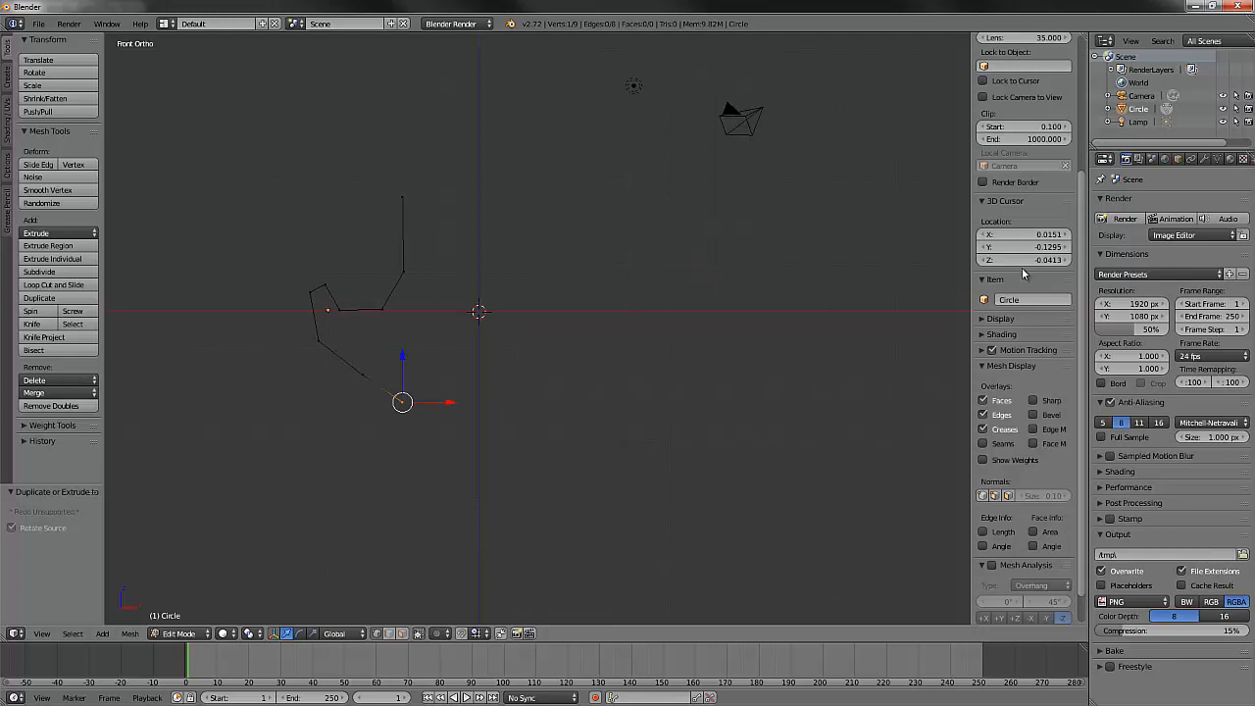
scroll(1002, 127, "up", 5)
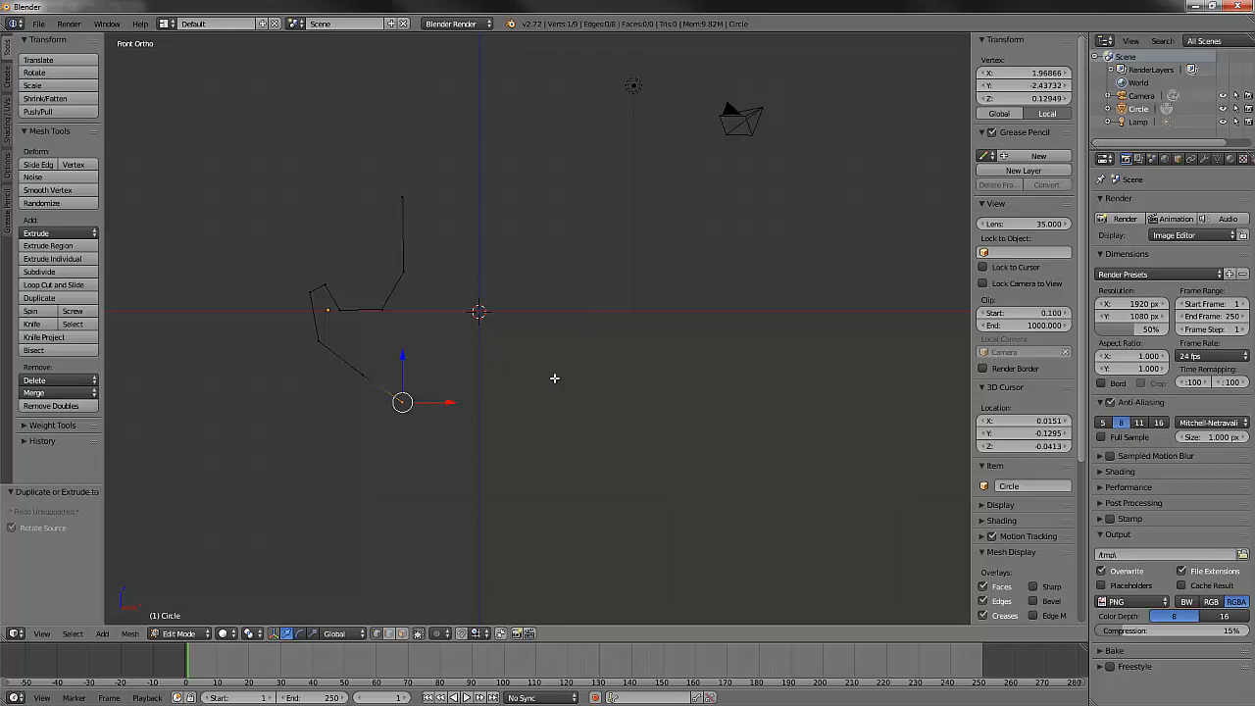
key("n")
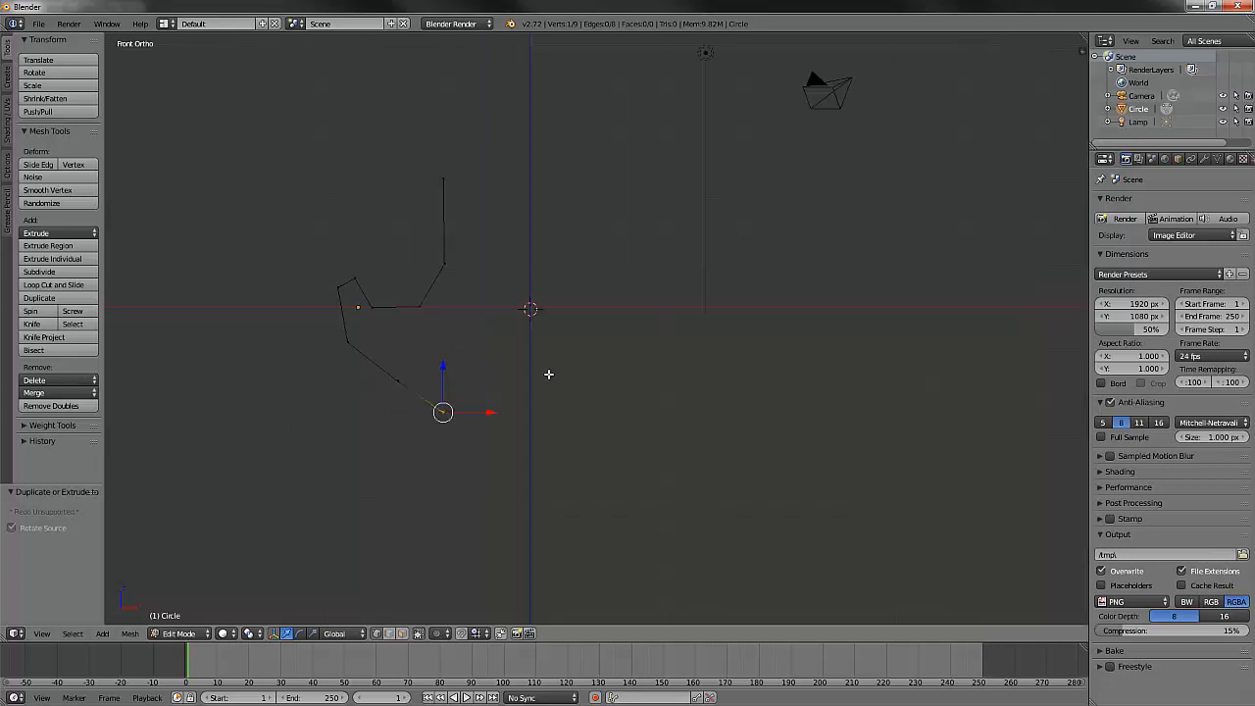
Step: Select the whole profile and apply the Screw tool to it with 36 steps and 5 turns
key("a")
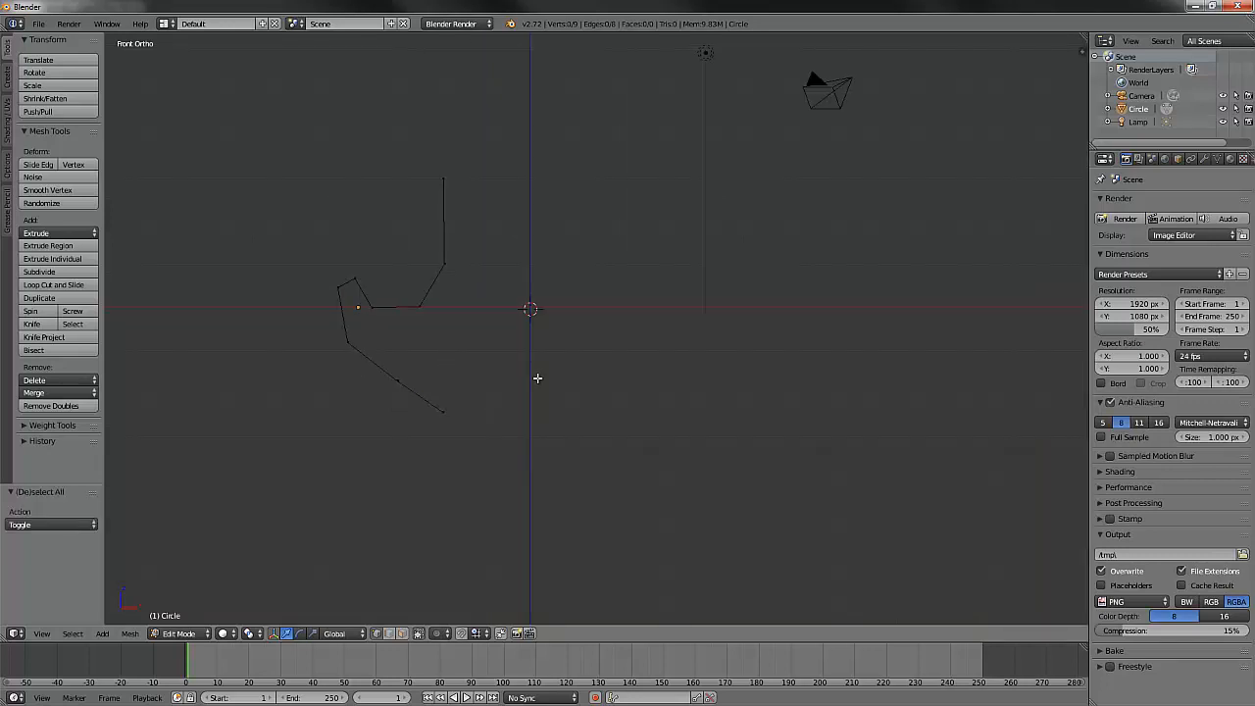
key("a")
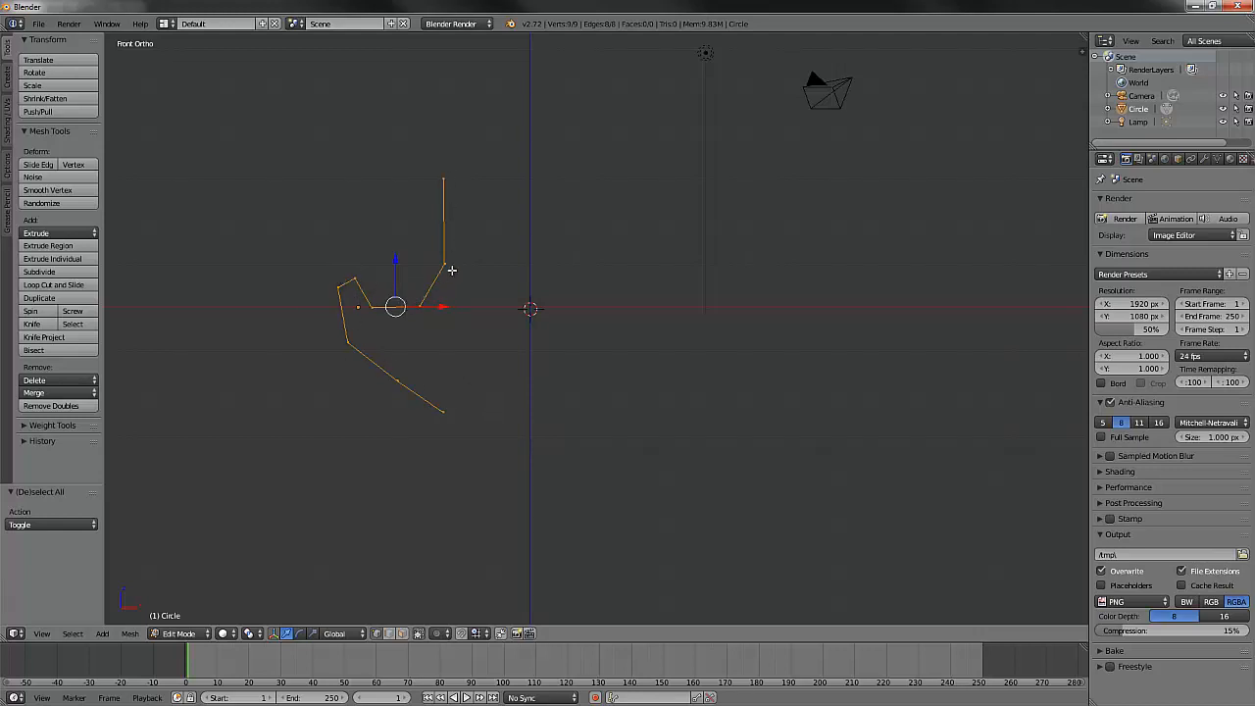
left_click(73, 311)
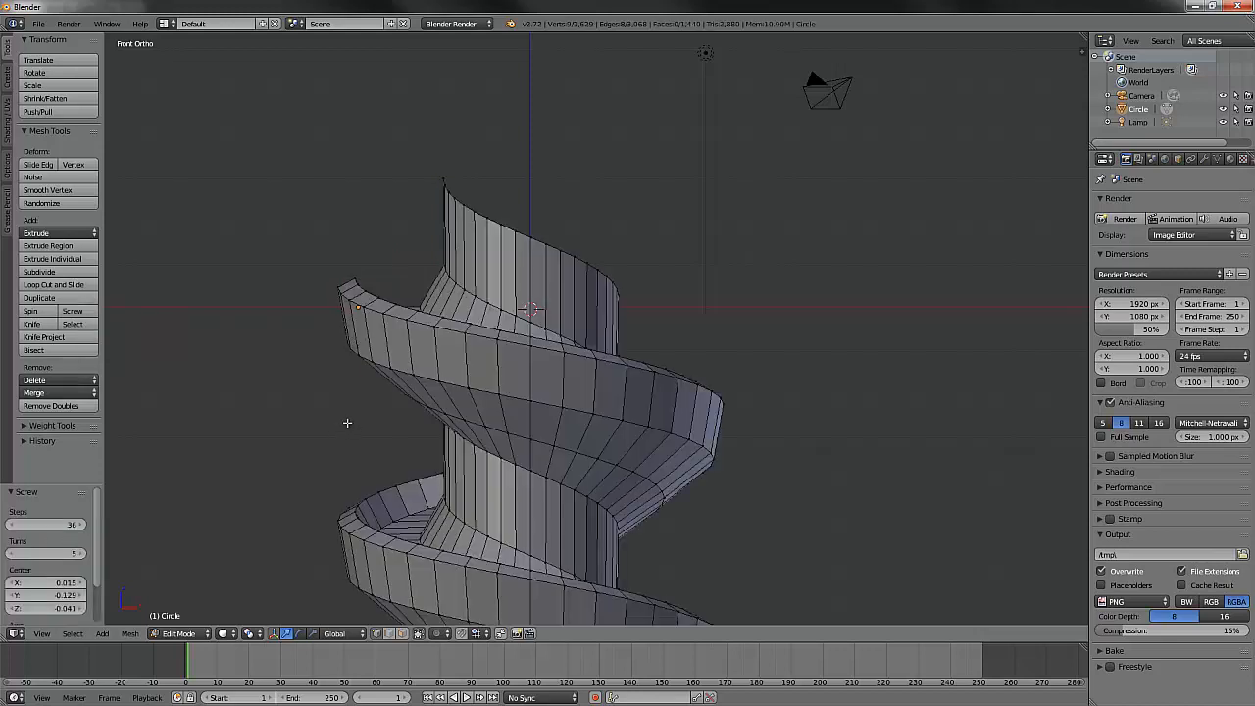
scroll(430, 432, "down", 4)
scroll(429, 433, "down", 1)
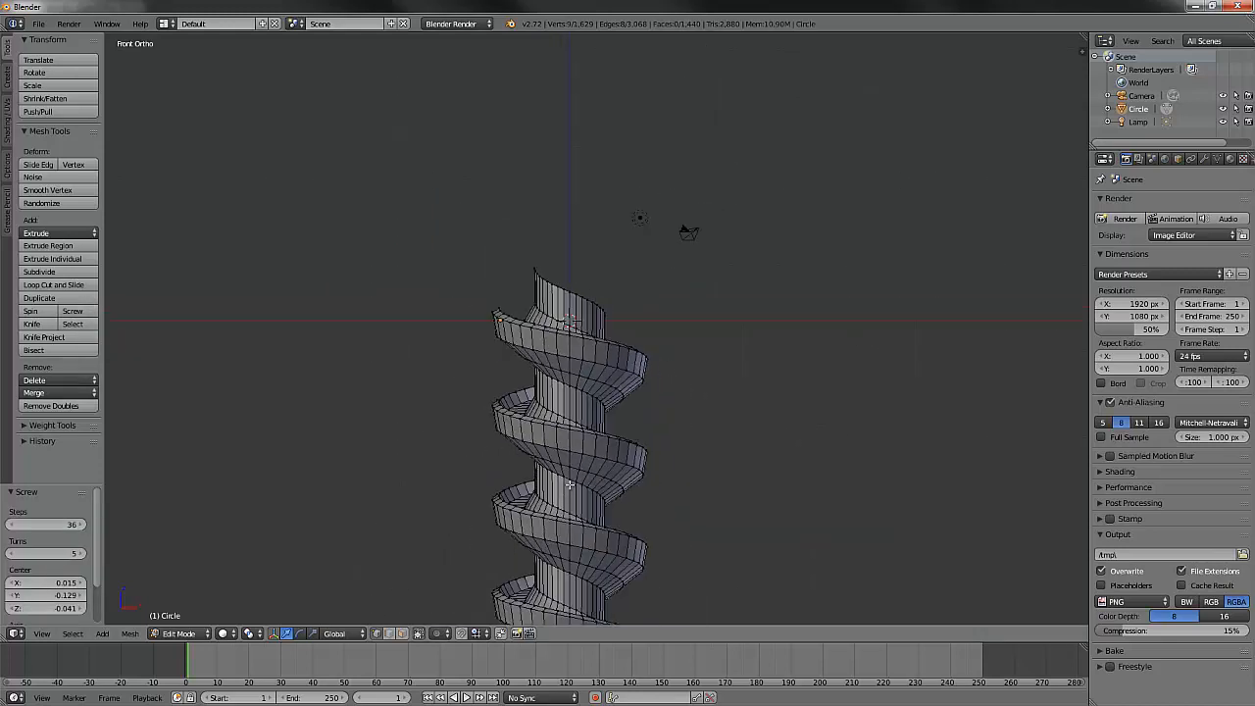
middle_click_drag(592, 490, 549, 284, "shift")
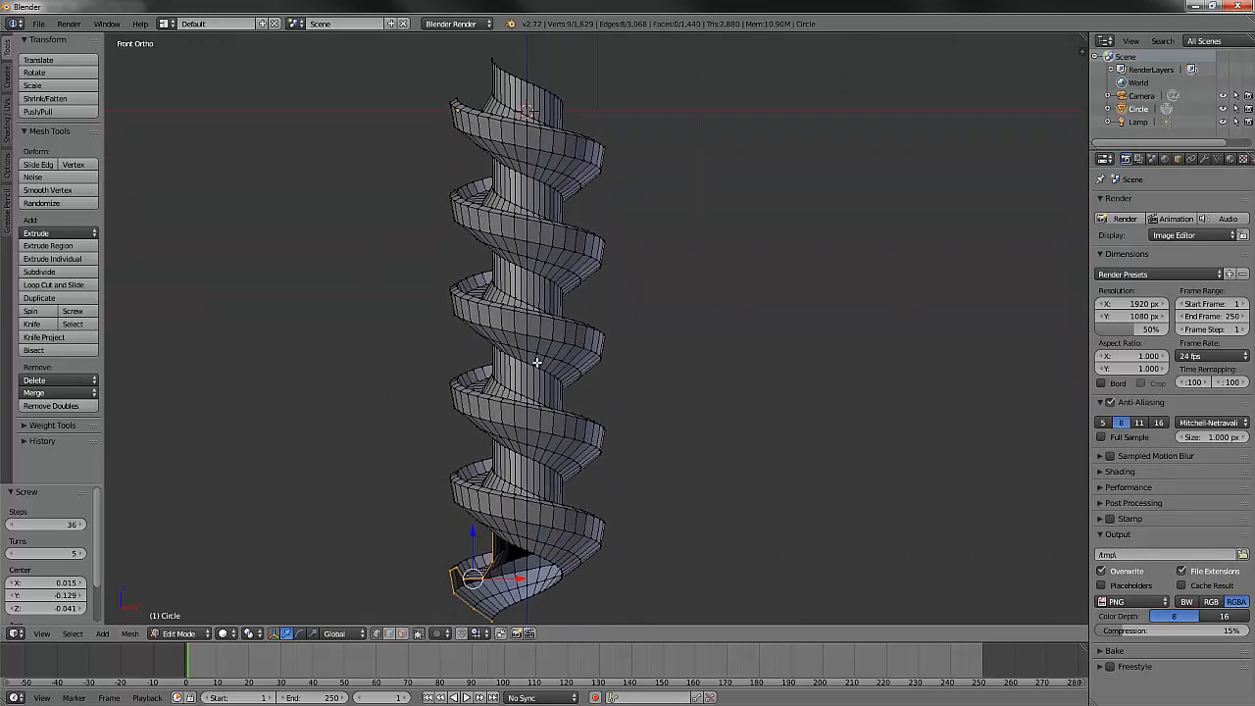
Step: Increase the smoothness of the swept thread by setting the Screw operation's steps to 60
scroll(535, 377, "up", 3)
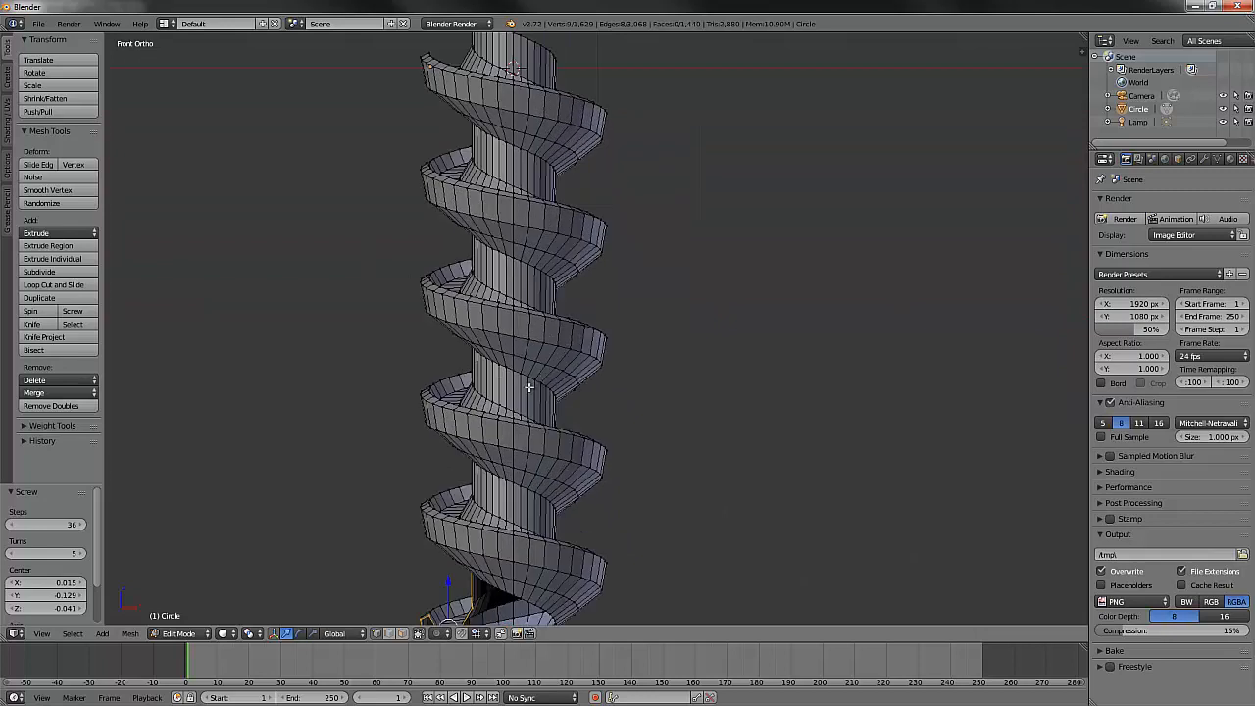
scroll(479, 381, "down", 1)
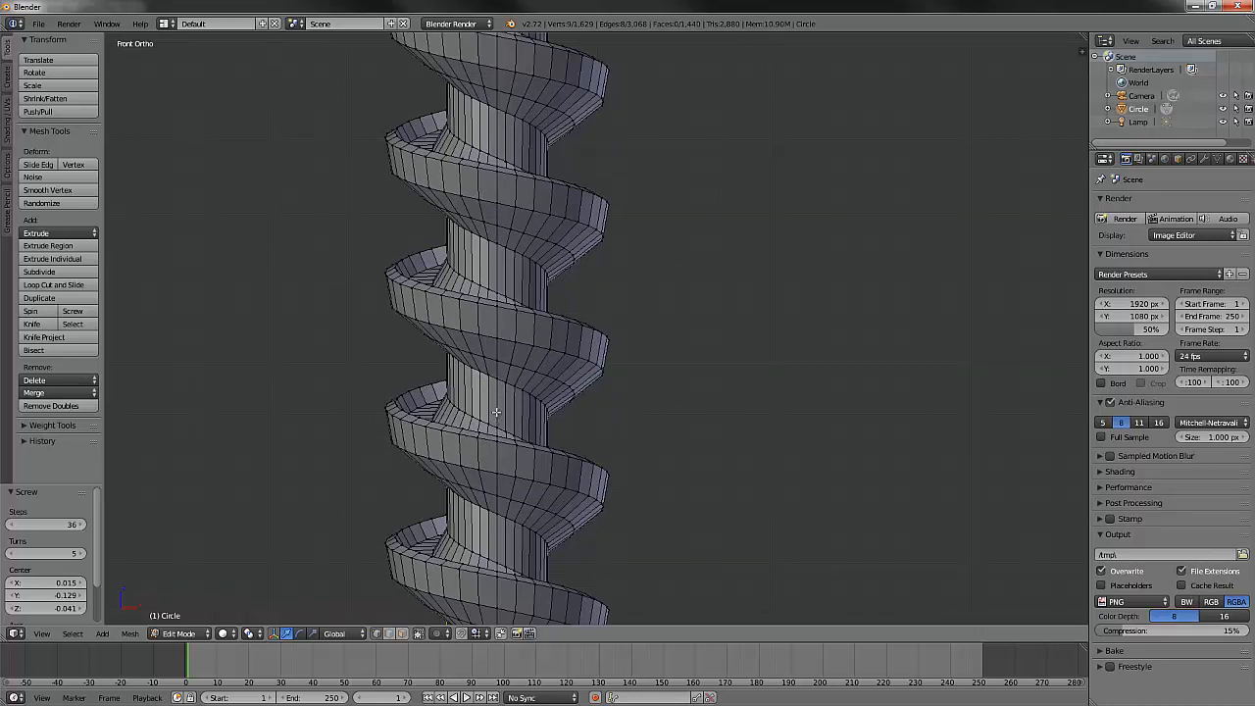
middle_click_drag(512, 344, 520, 518, "shift")
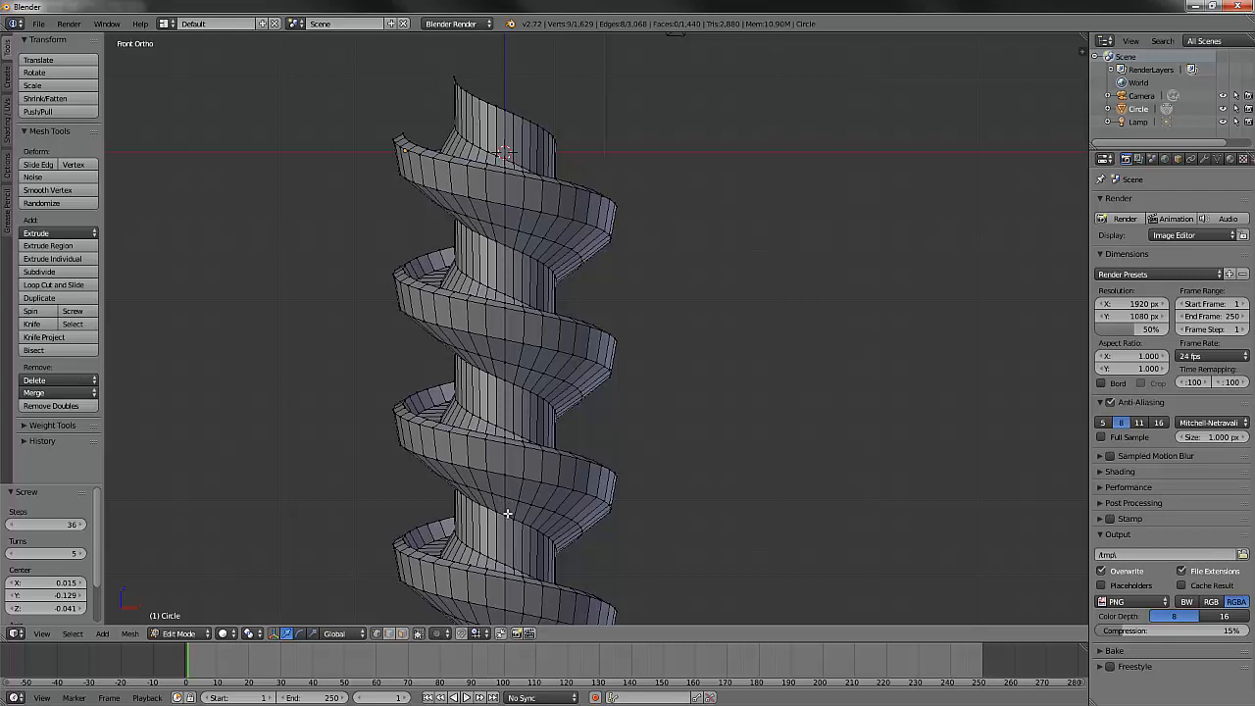
middle_click_drag(509, 514, 552, 399, "shift")
scroll(552, 399, "down", 2)
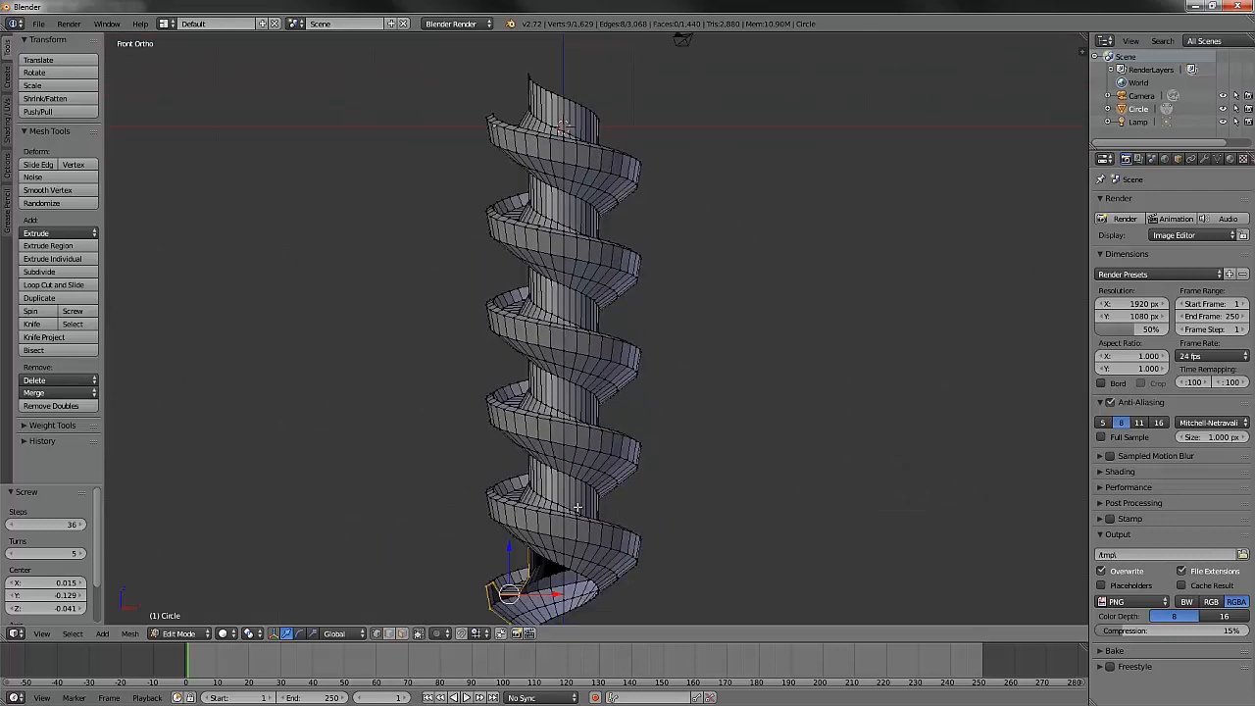
left_click(76, 527)
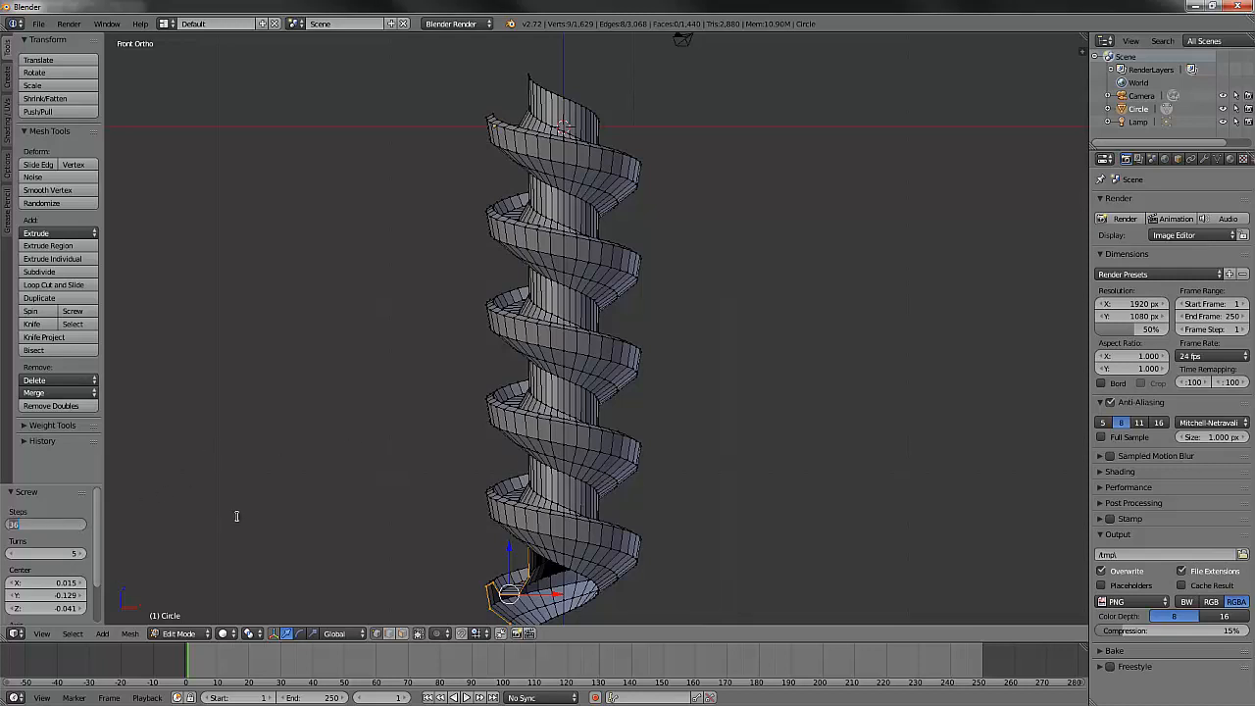
type("60")
key("Return")
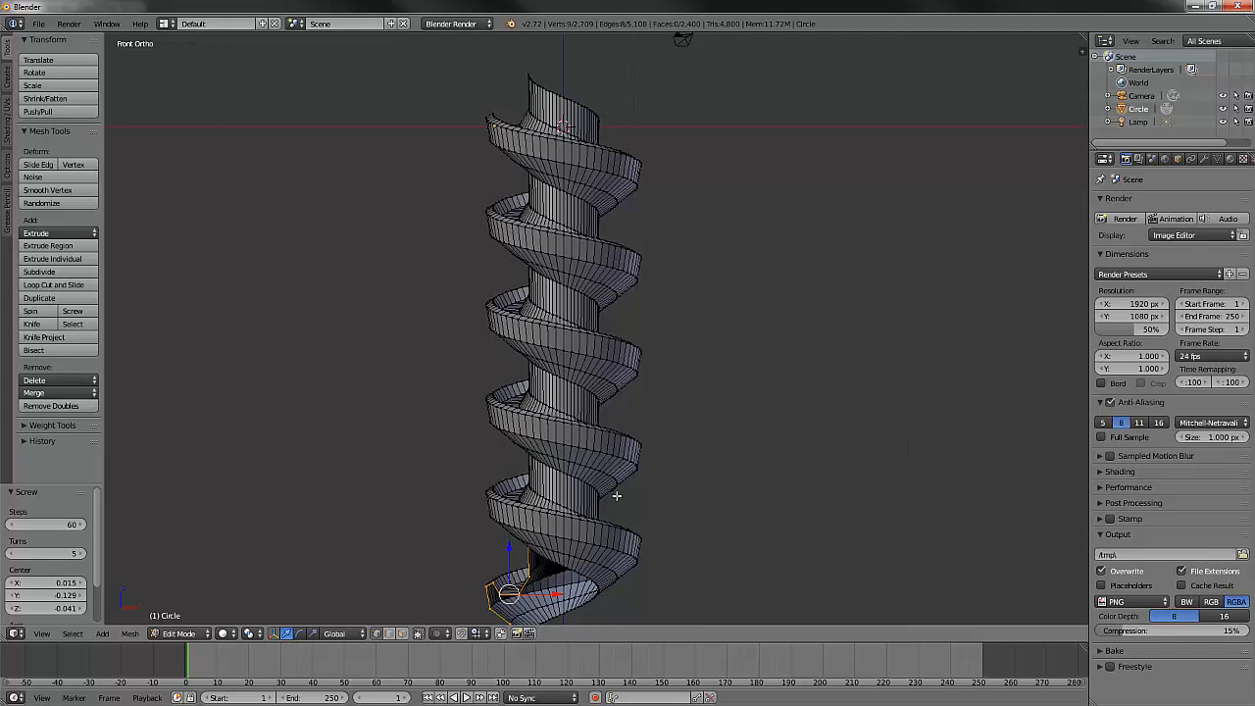
Step: Switch the threaded screw to Object Mode and examine its shaded surface from several angles
middle_click_drag(633, 495, 584, 516)
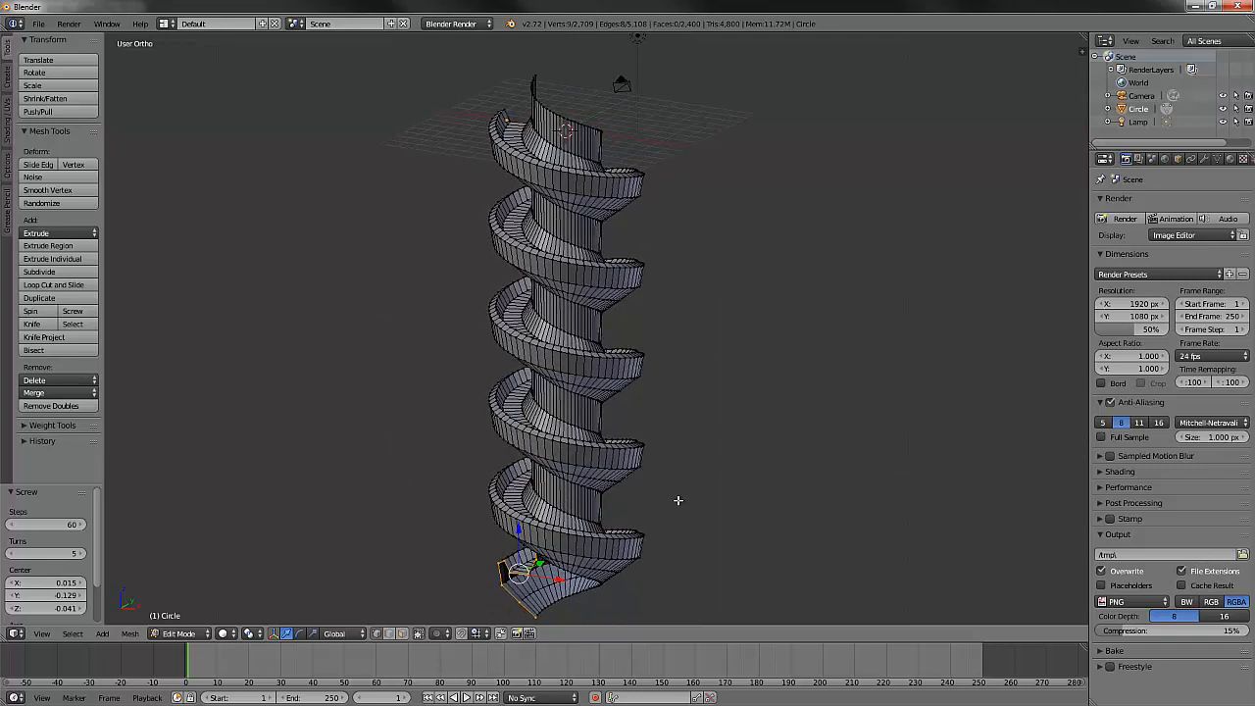
key("Tab")
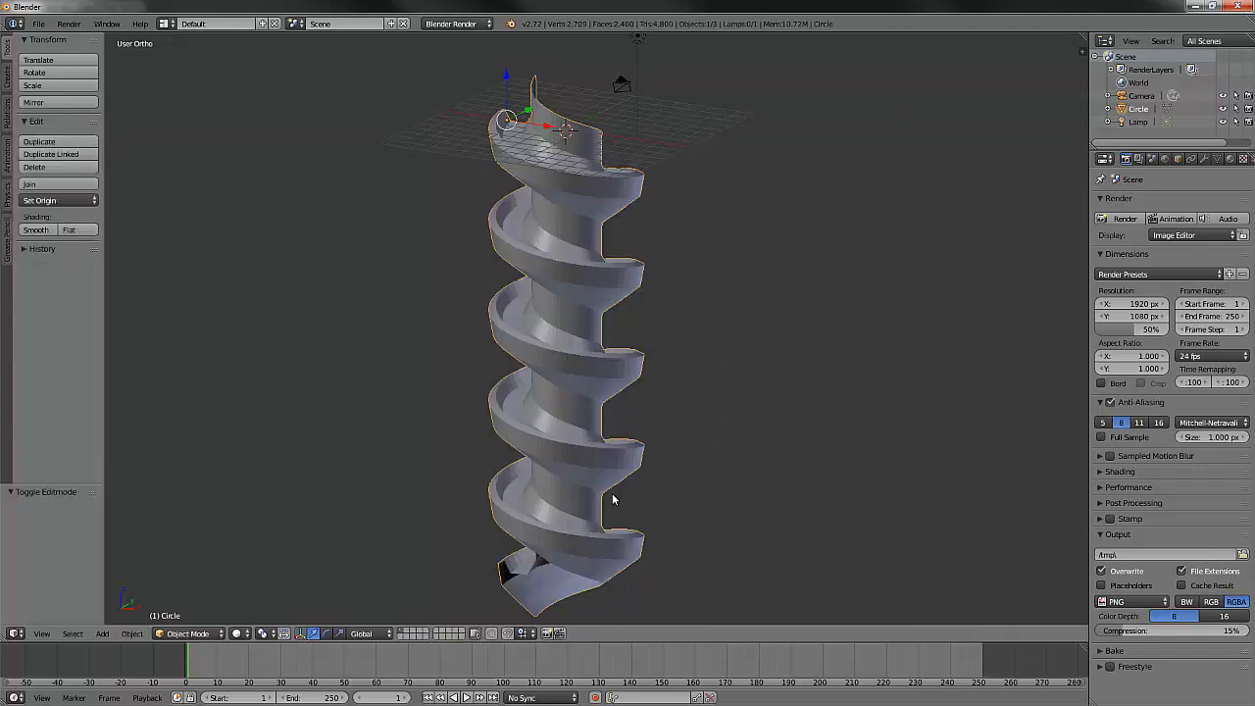
mouse_move(613, 496)
middle_mouse_down()
mouse_move(569, 503)
mouse_move(615, 485)
middle_mouse_up()
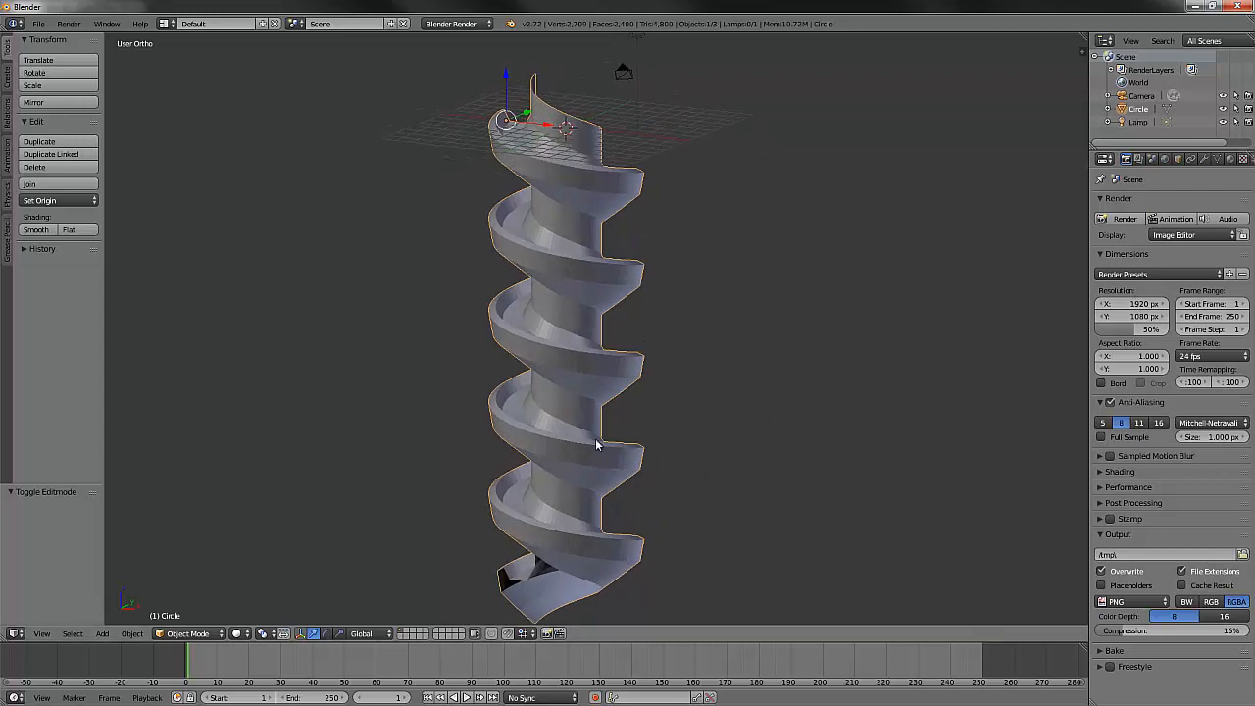
mouse_move(644, 454)
middle_mouse_down()
mouse_move(630, 471)
mouse_move(654, 445)
middle_mouse_up()
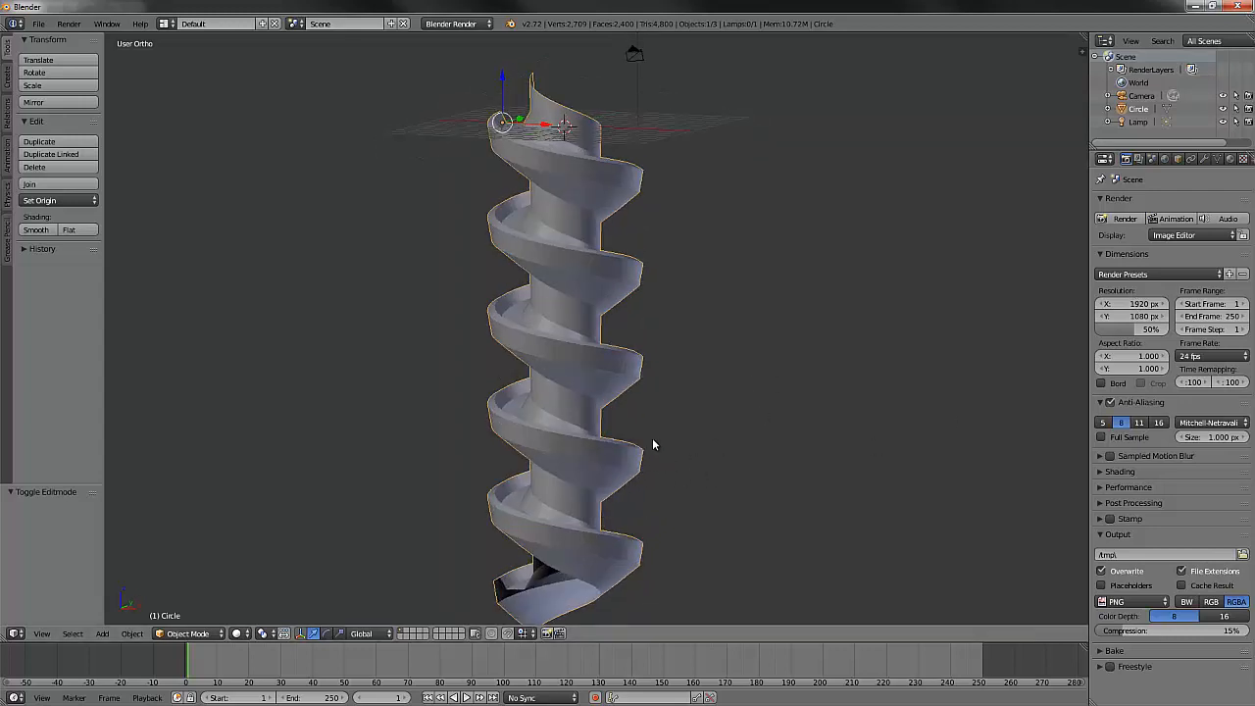